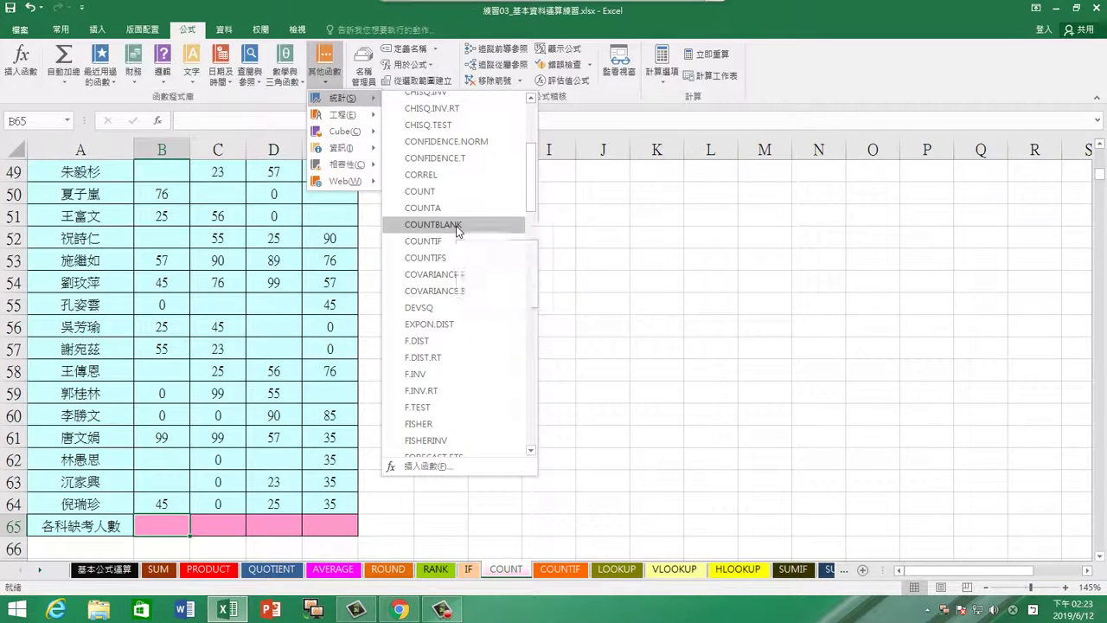
Insert a COUNTBLANK function in B65 that counts the empty cells of B47:B64.
click(457, 225)
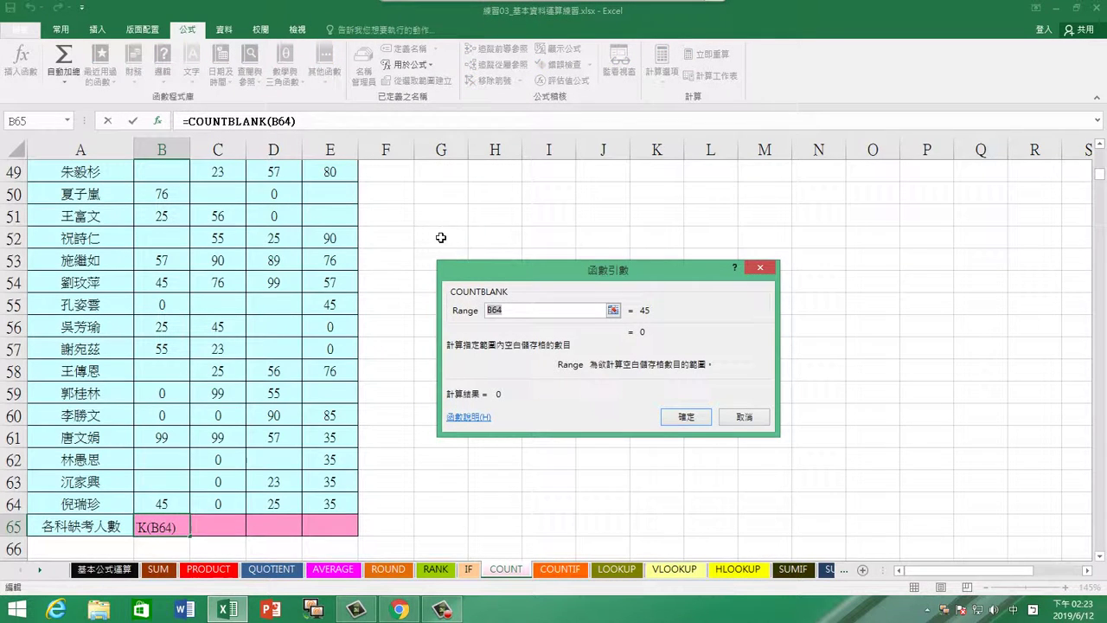
scroll(238, 312, up, 1)
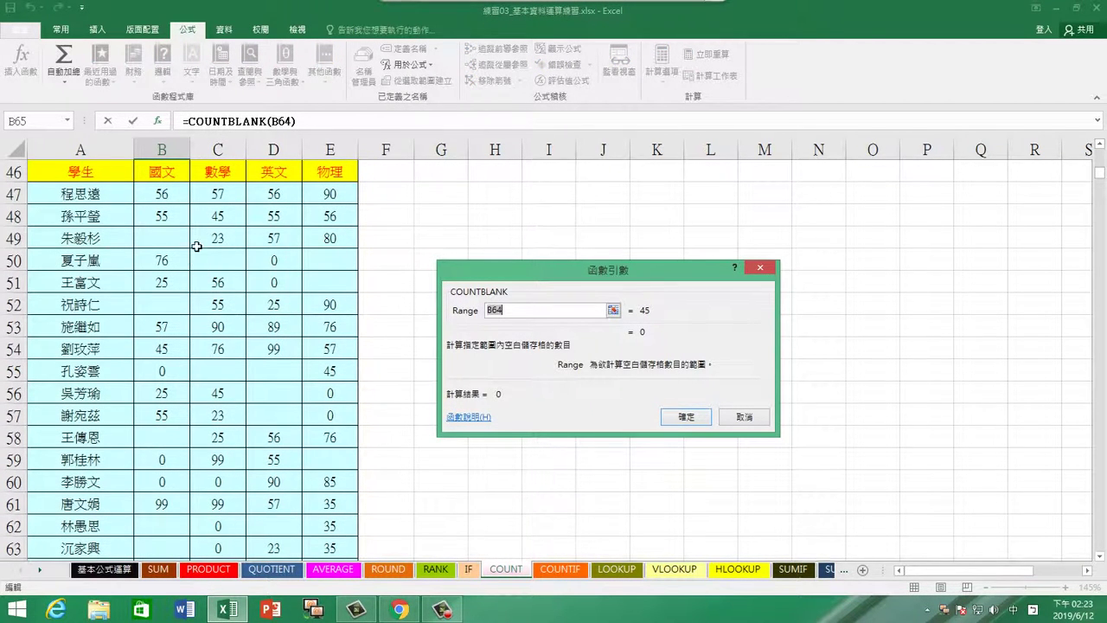
click(165, 196)
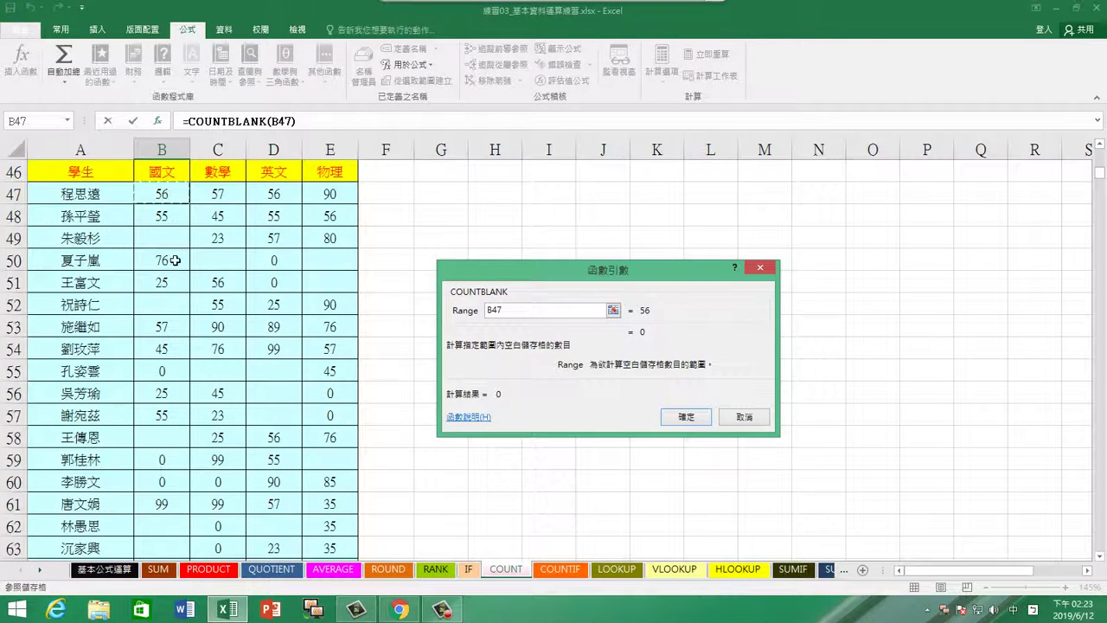
scroll(175, 273, down, 3)
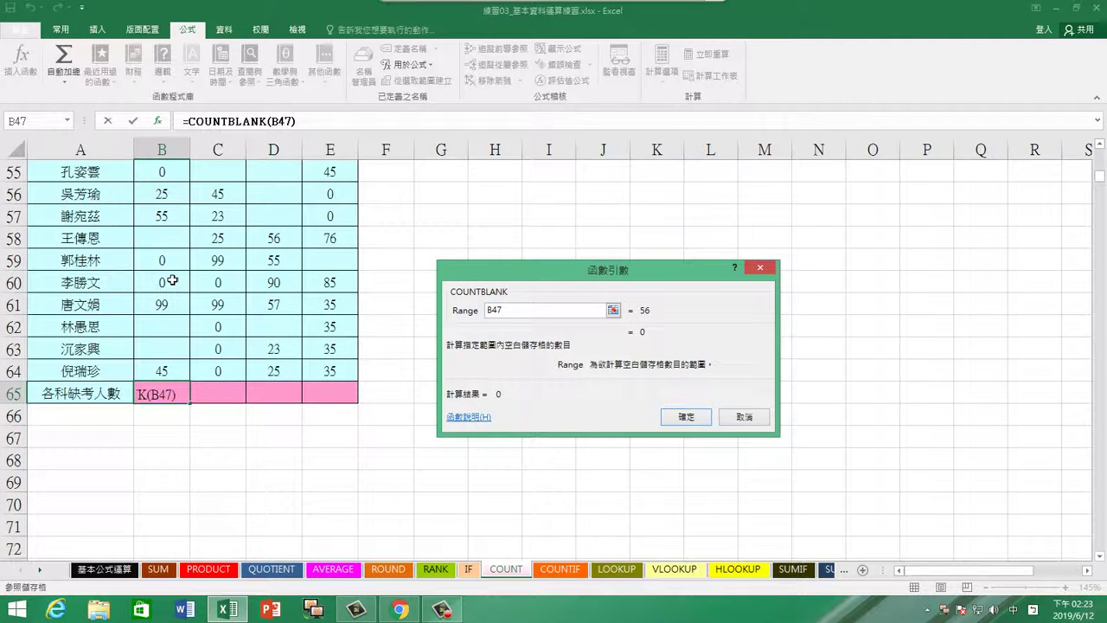
shift+click(167, 372)
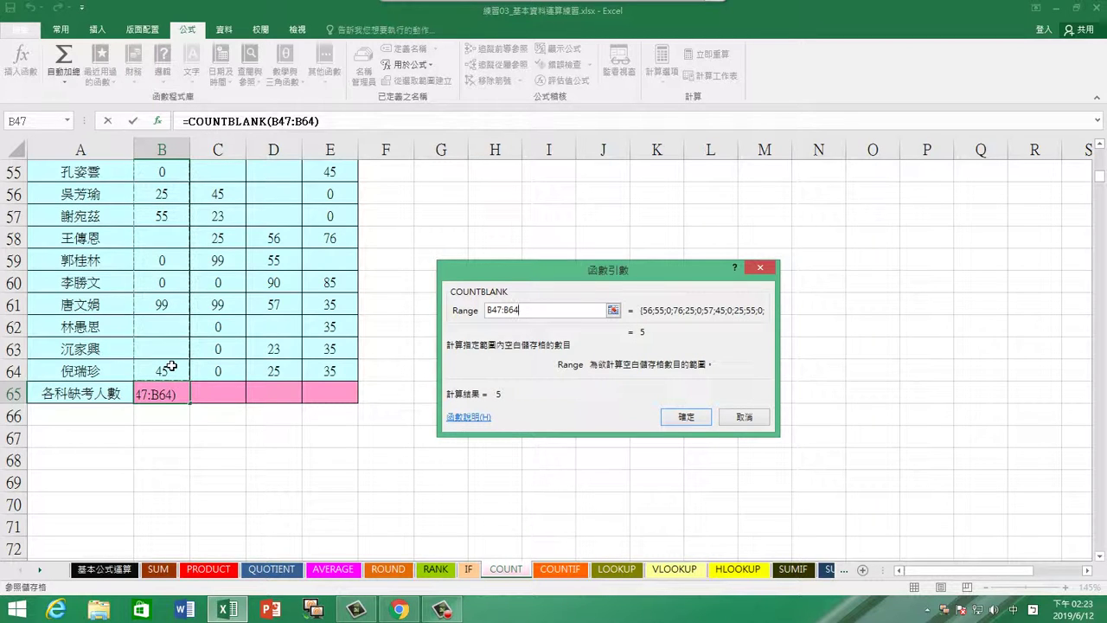
click(668, 416)
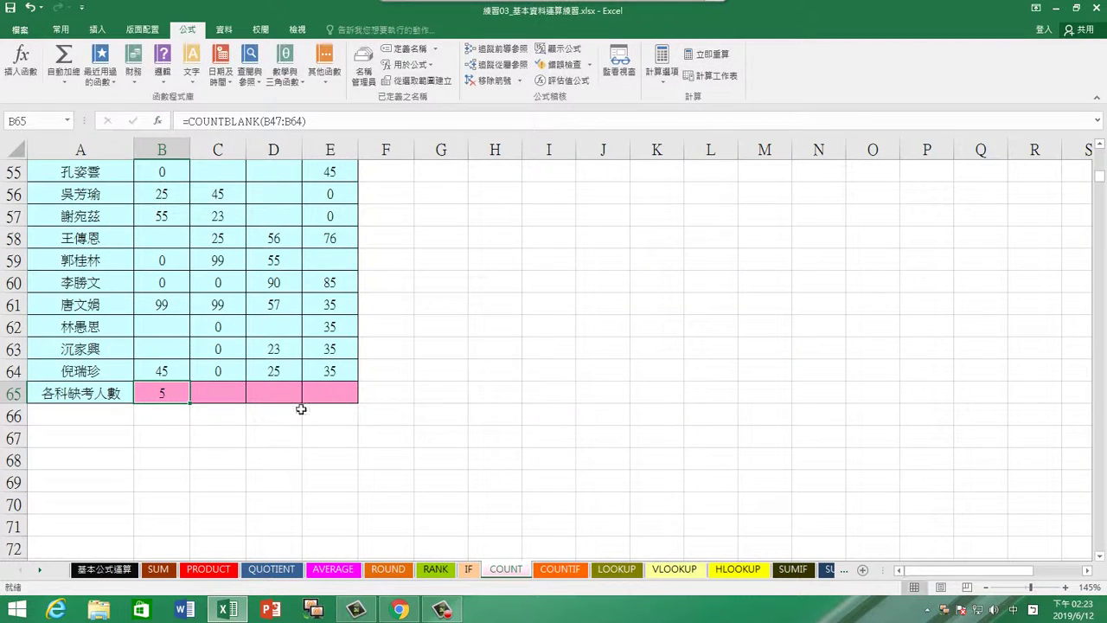
Copy the COUNTBLANK formula from B65 across to E65 and select E65 to check its range.
scroll(221, 406, up, 2)
scroll(221, 407, up, 1)
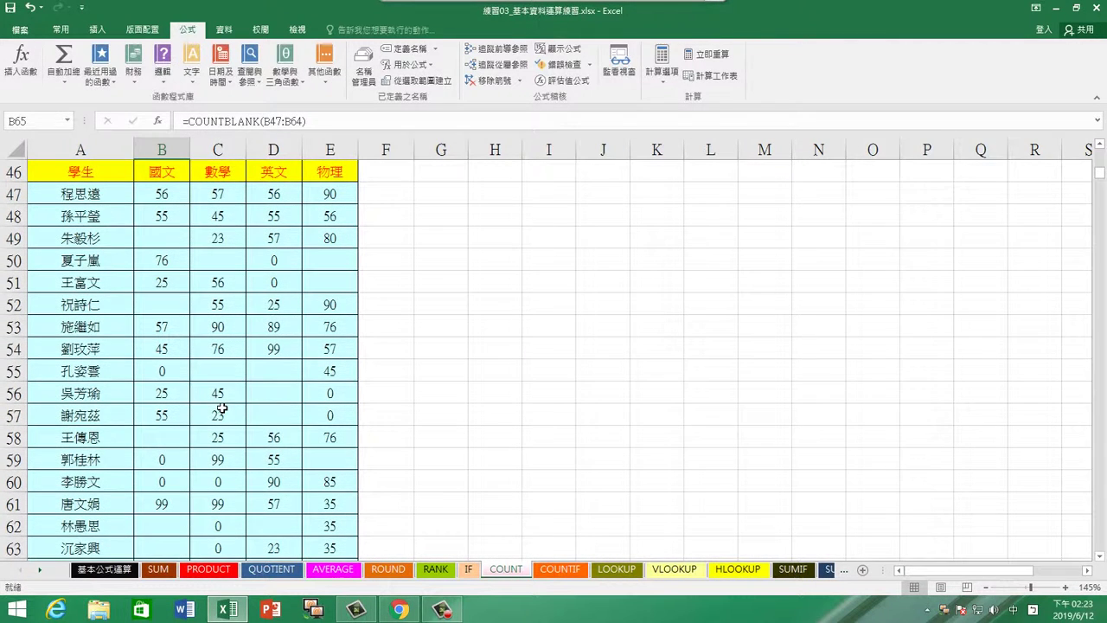
scroll(222, 403, down, 2)
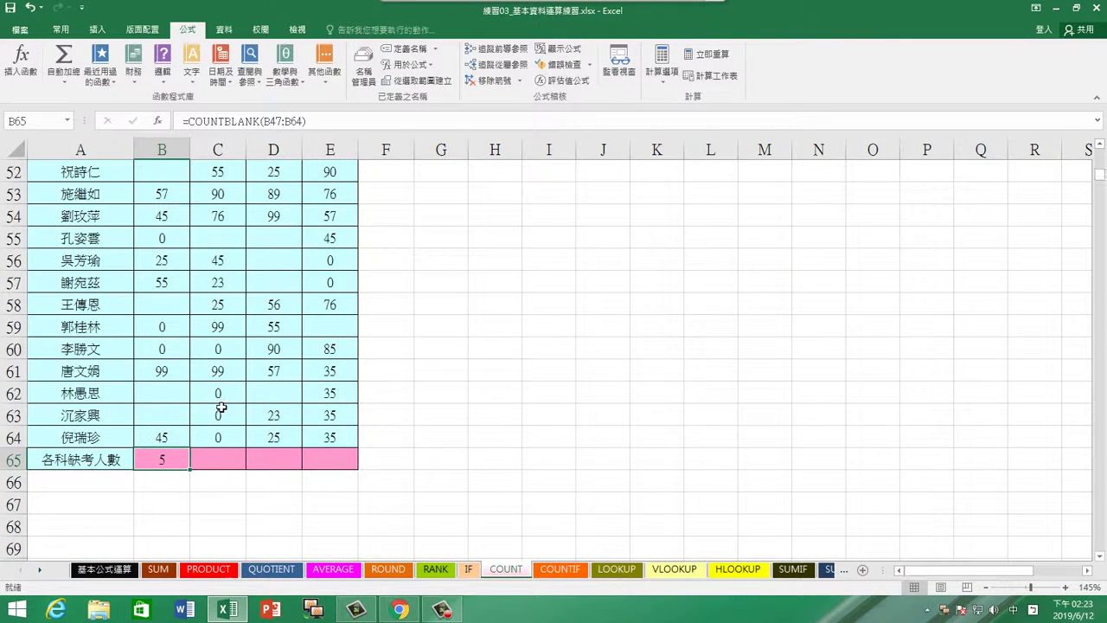
drag(190, 470, 345, 459)
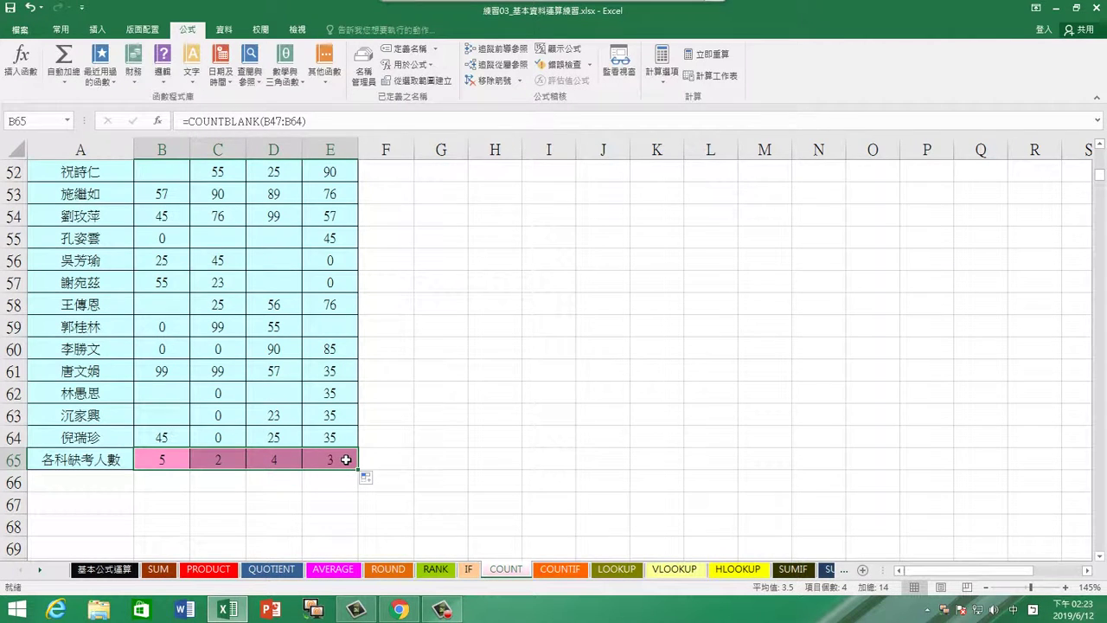
click(345, 460)
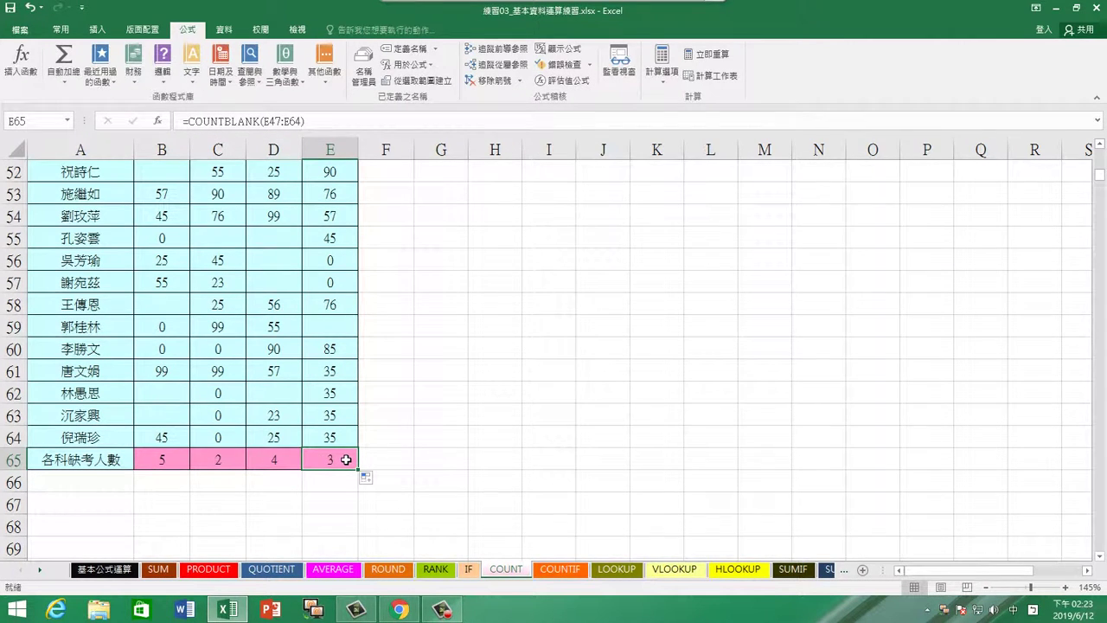
End the screen broadcast to the class and restart 螢幕廣播 from TRBS10.0.
click(682, 28)
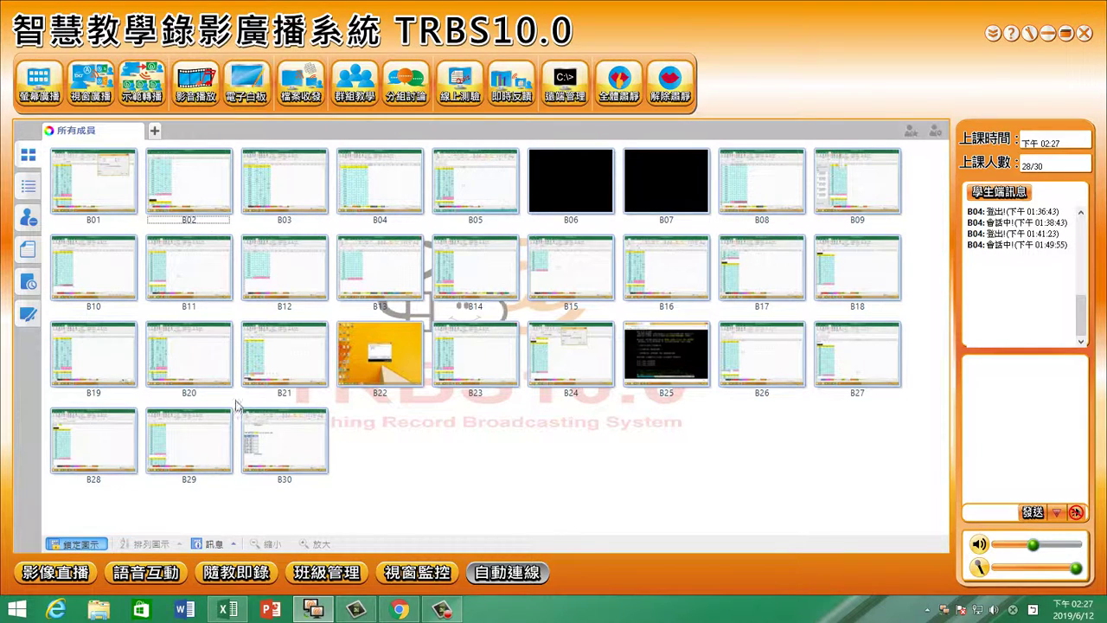
click(446, 610)
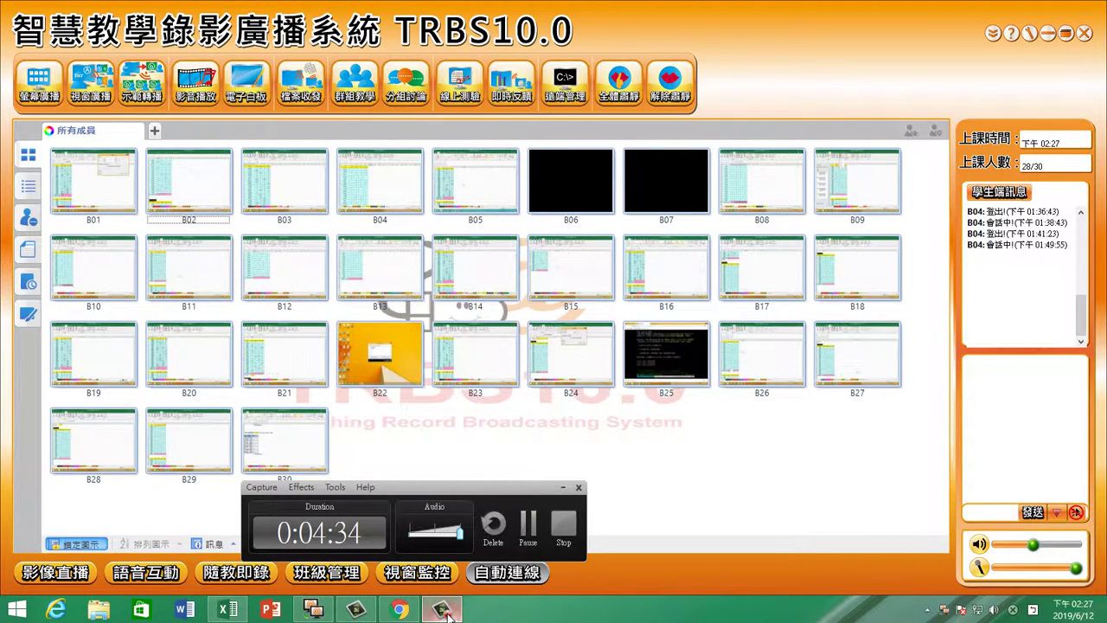
click(447, 610)
click(27, 81)
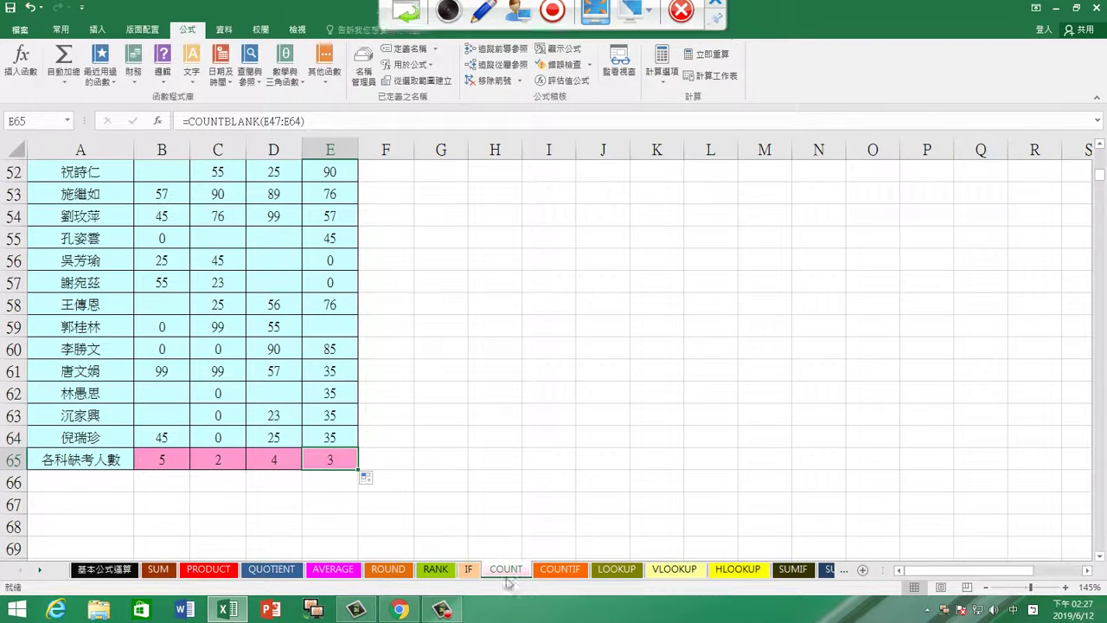
On the COUNTIF sheet, insert a COUNTIF function in B20 with the range B2:B19.
click(560, 569)
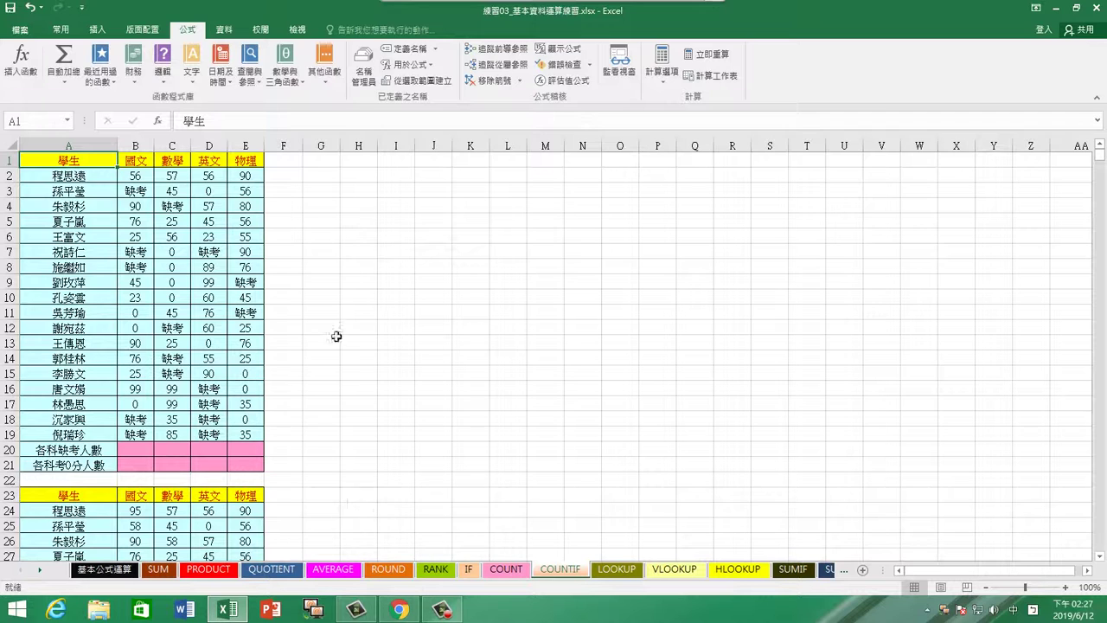
click(136, 451)
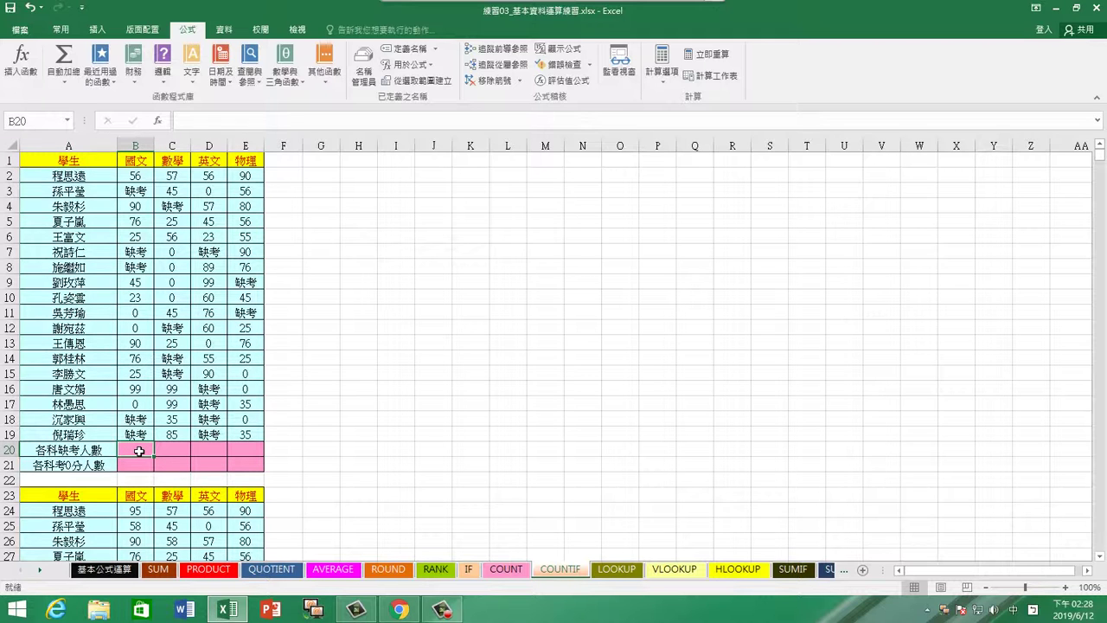
ctrl+scroll(138, 452, up, 1)
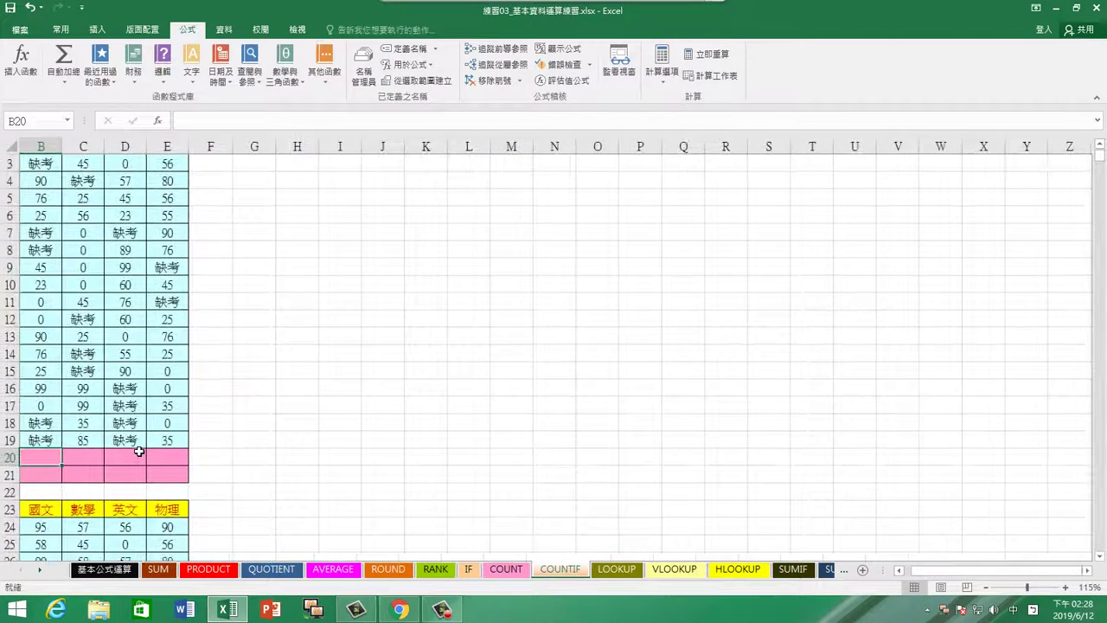
scroll(968, 572, left, 1)
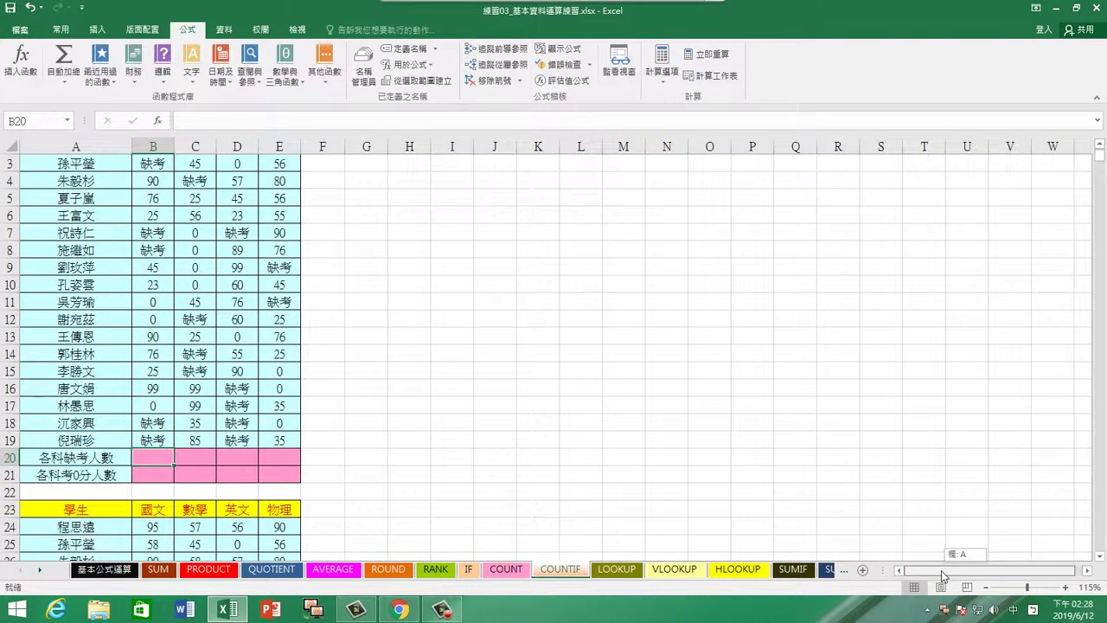
scroll(122, 258, up, 1)
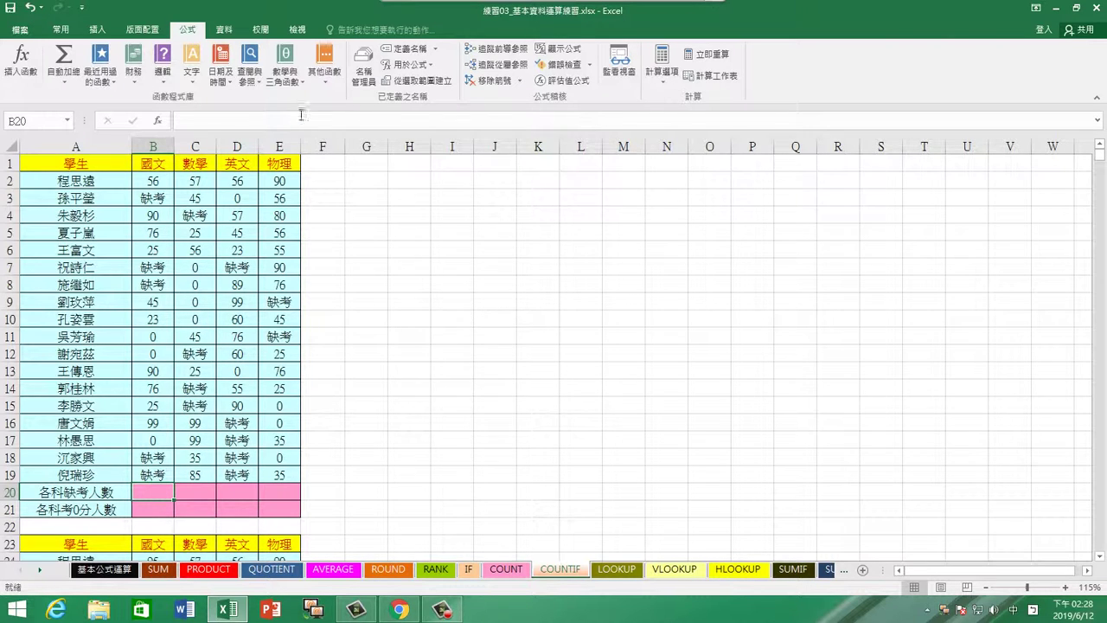
click(339, 78)
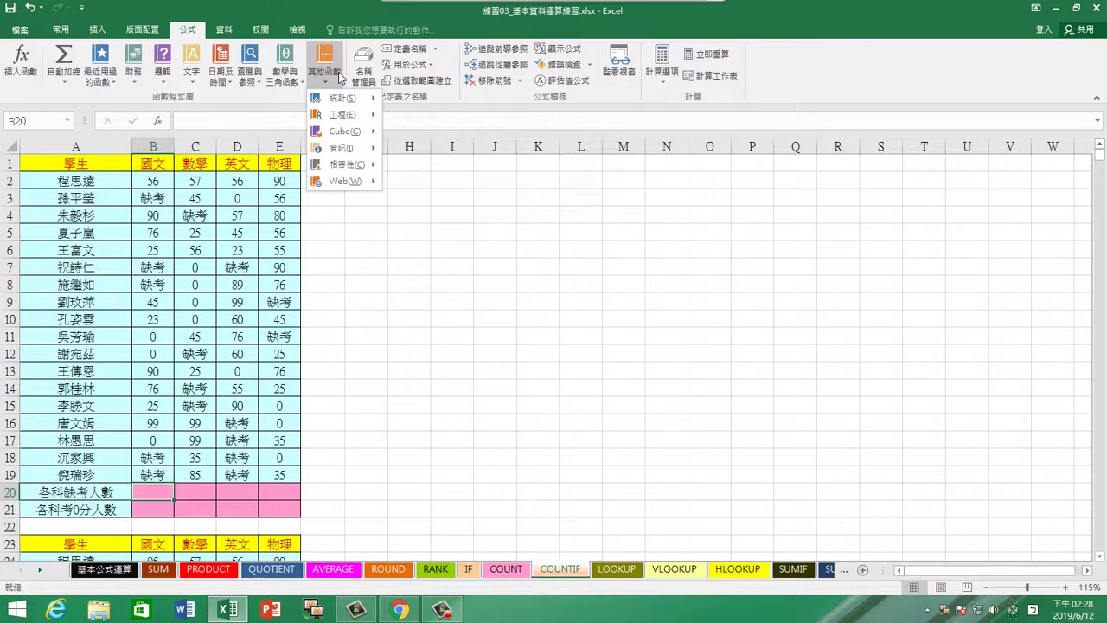
mouse_move(343, 98)
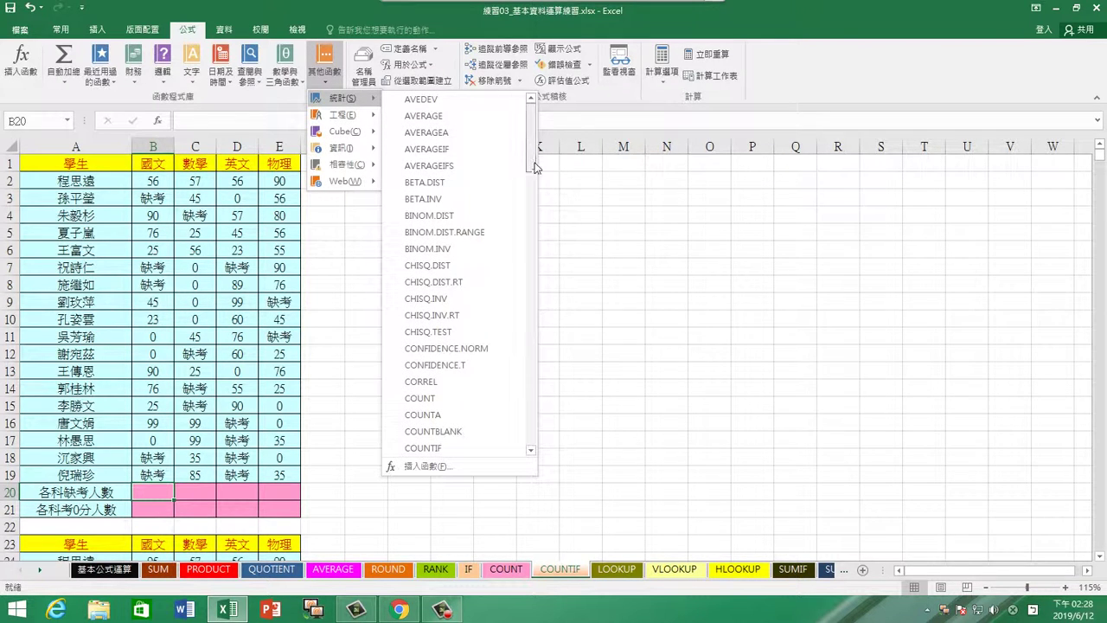
drag(534, 166, 534, 194)
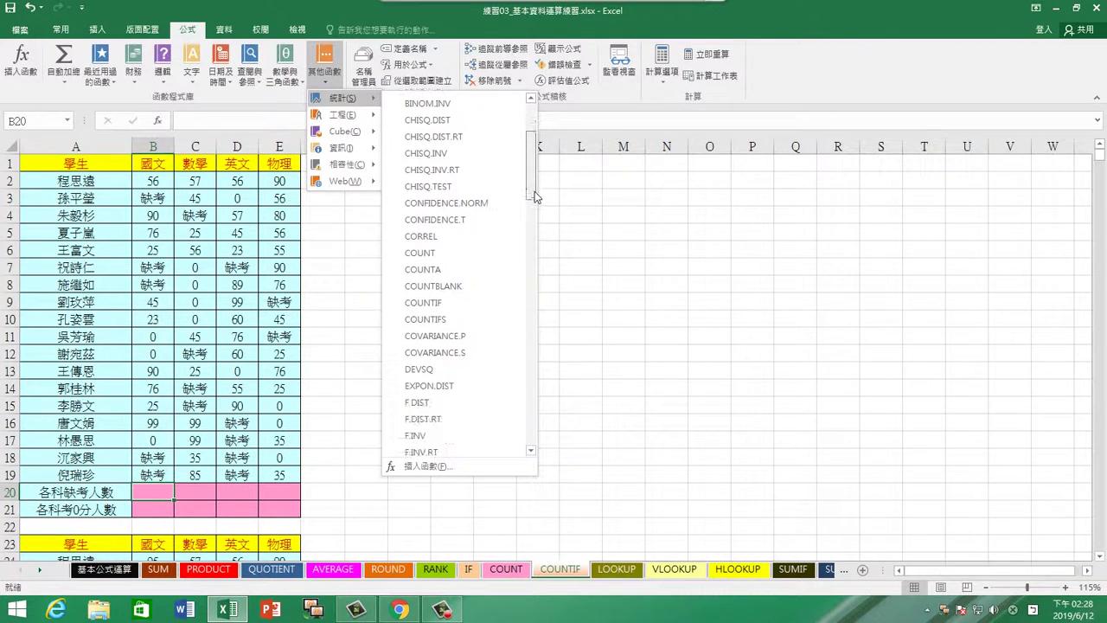
click(445, 304)
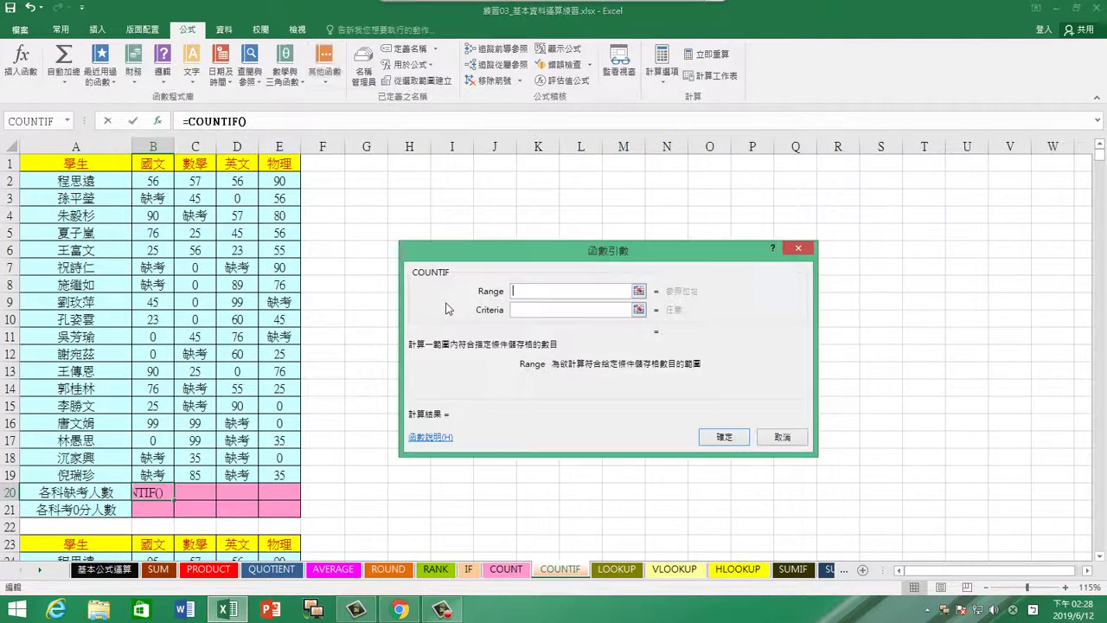
drag(448, 312, 422, 305)
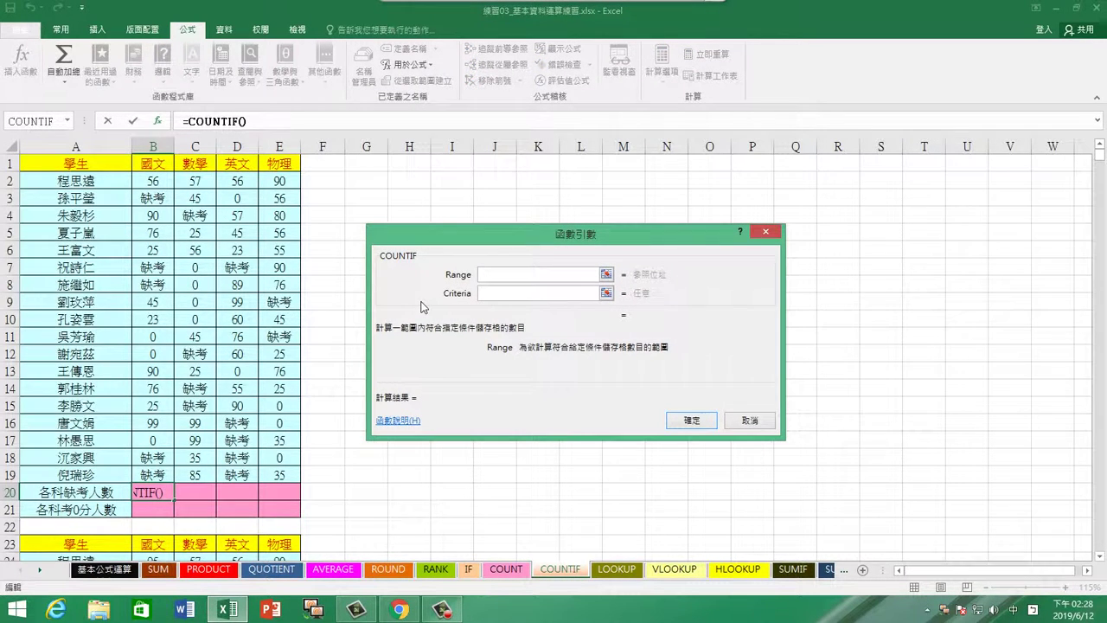
drag(152, 181, 159, 475)
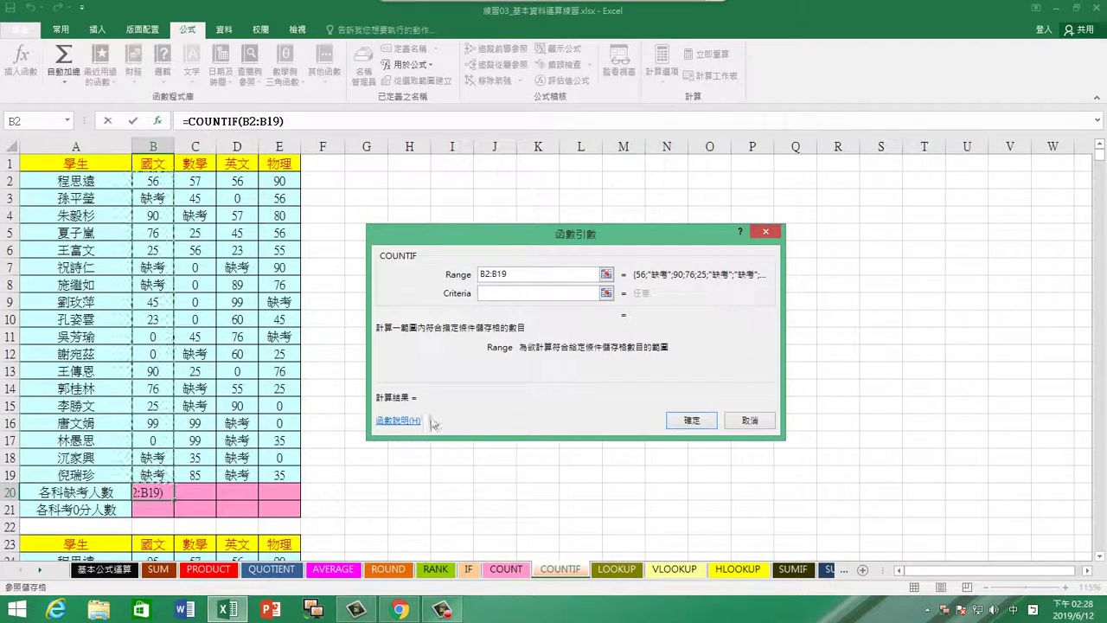
Enter the text "缺考" as the COUNTIF criteria and clear it again.
click(497, 295)
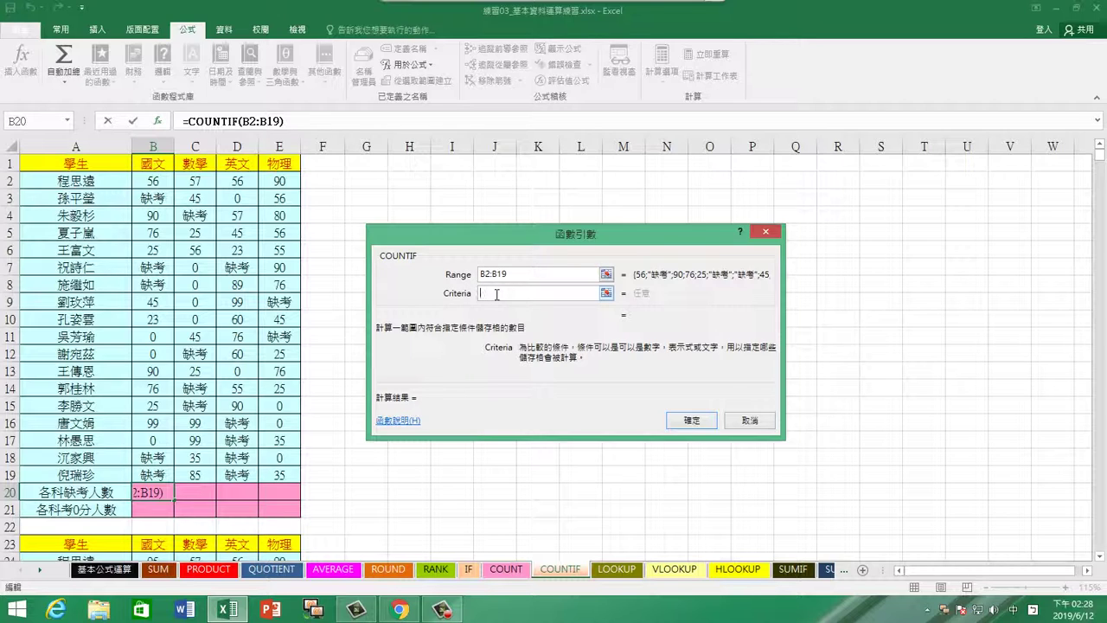
key(shift)
key(shift)
text(缺考)
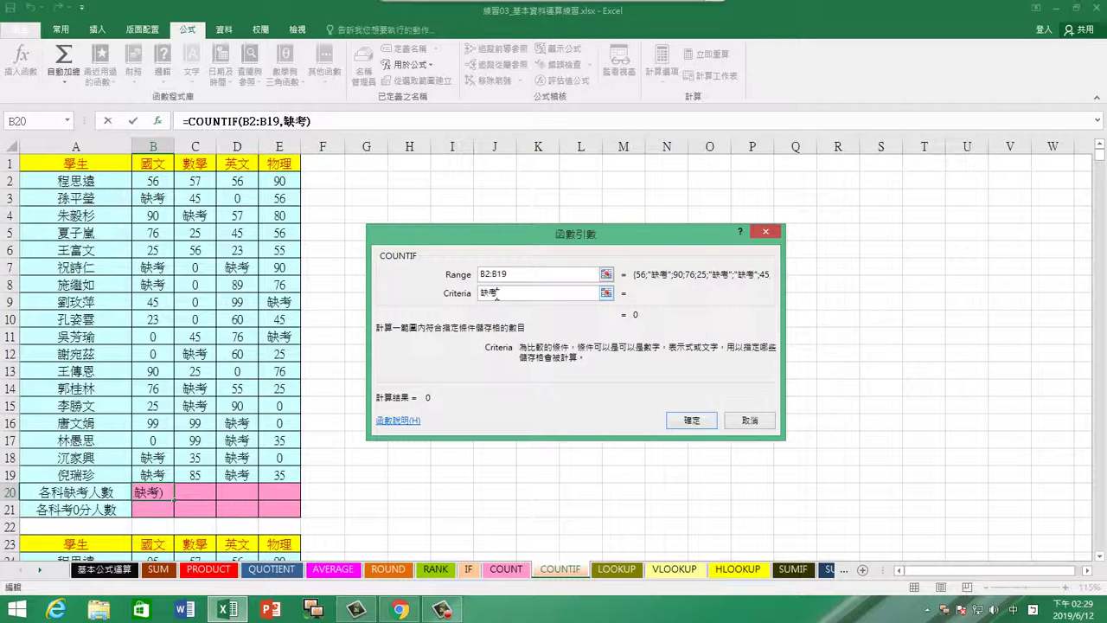
click(516, 275)
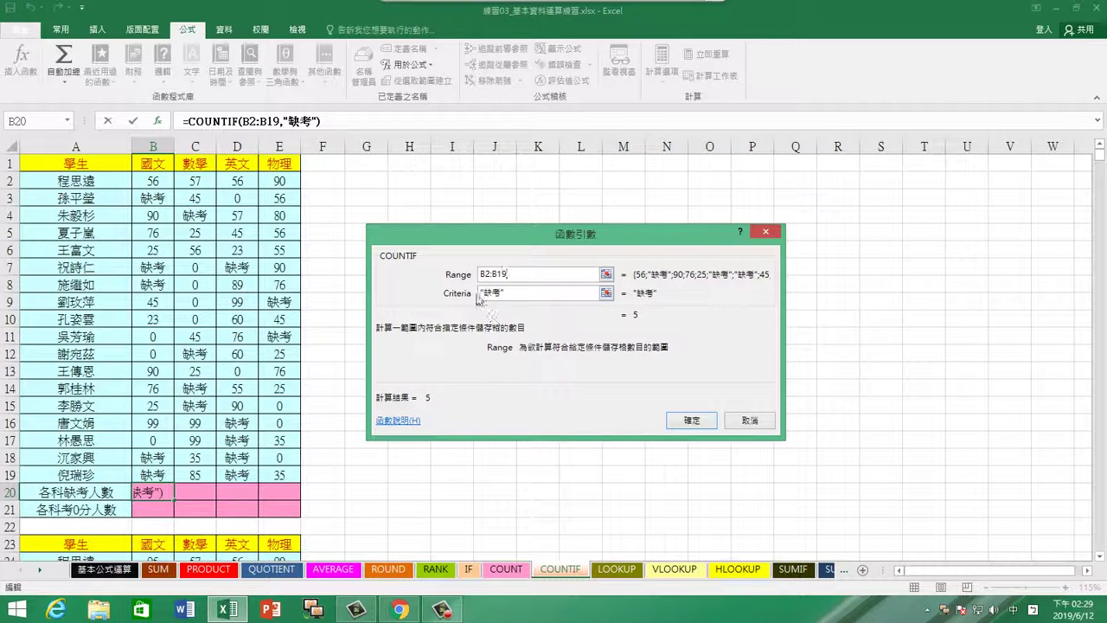
drag(508, 293, 468, 294)
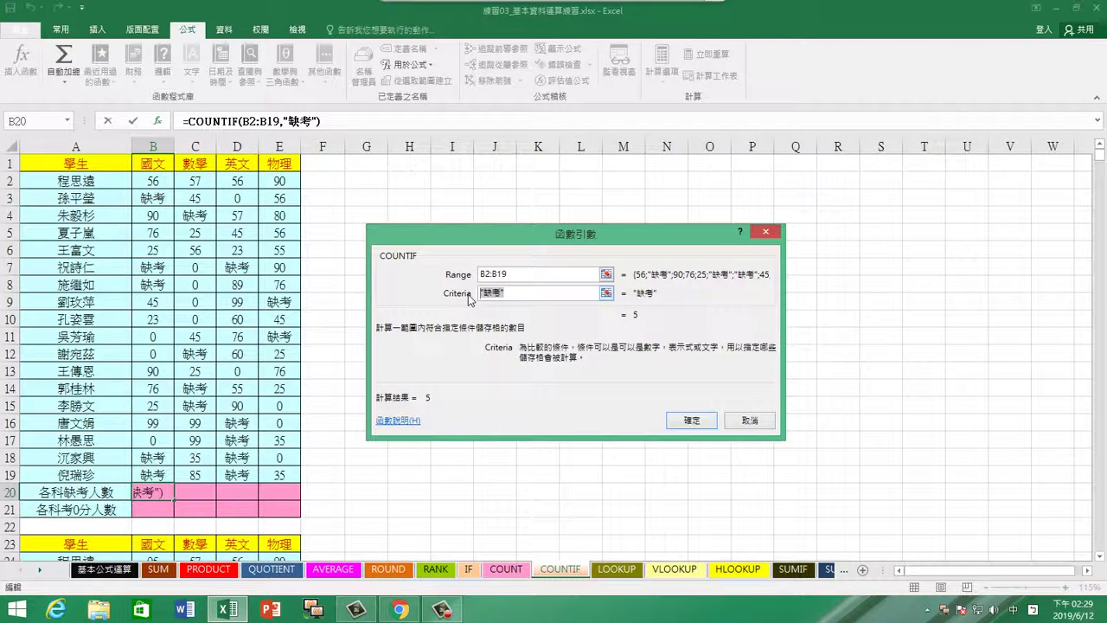
key(BackSpace)
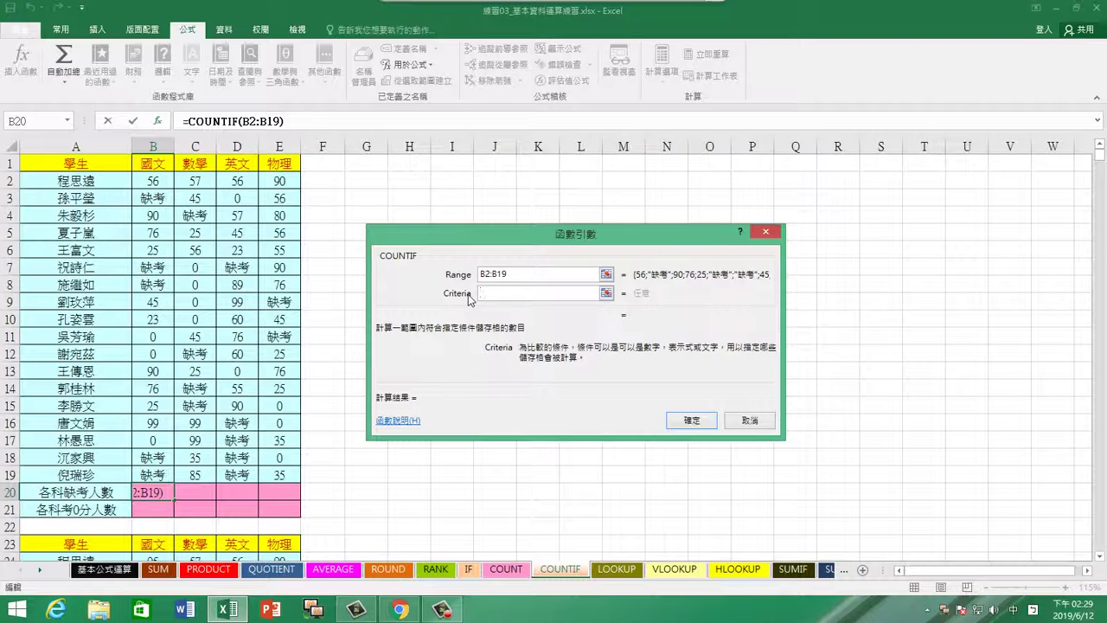
Set the COUNTIF criteria to the absolute reference $B$7 and copy the B20 formula across to E20.
click(154, 267)
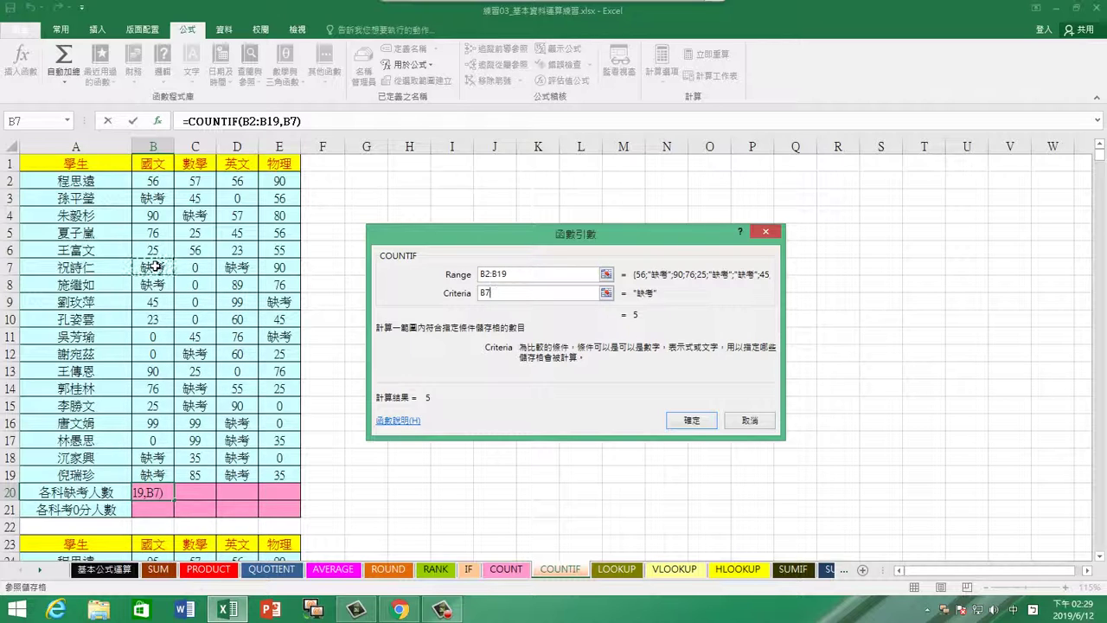
key(F4)
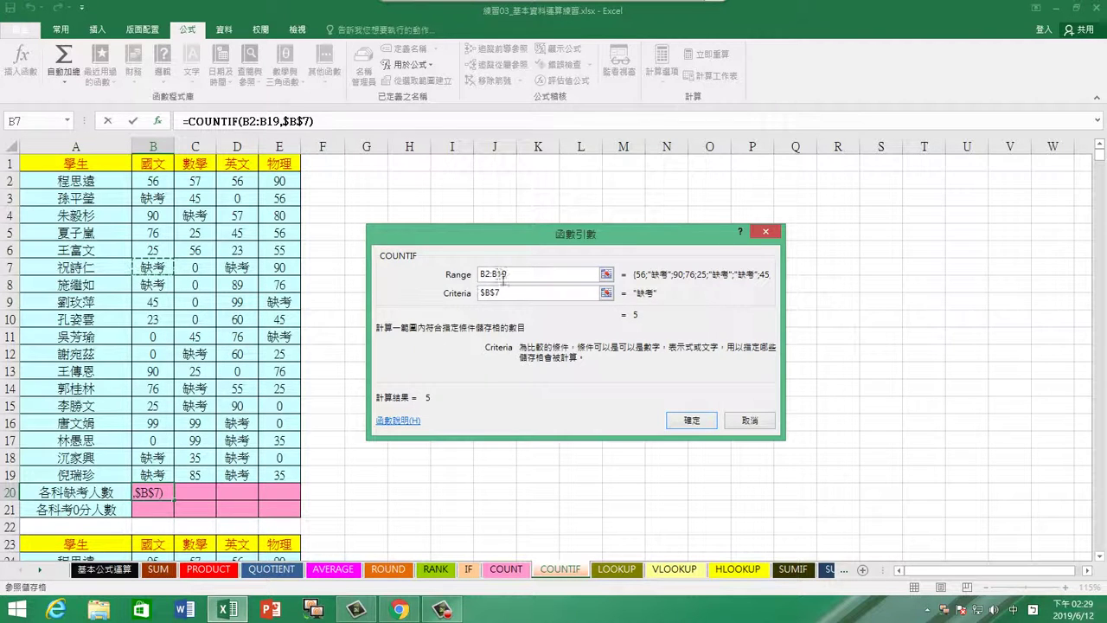
click(692, 420)
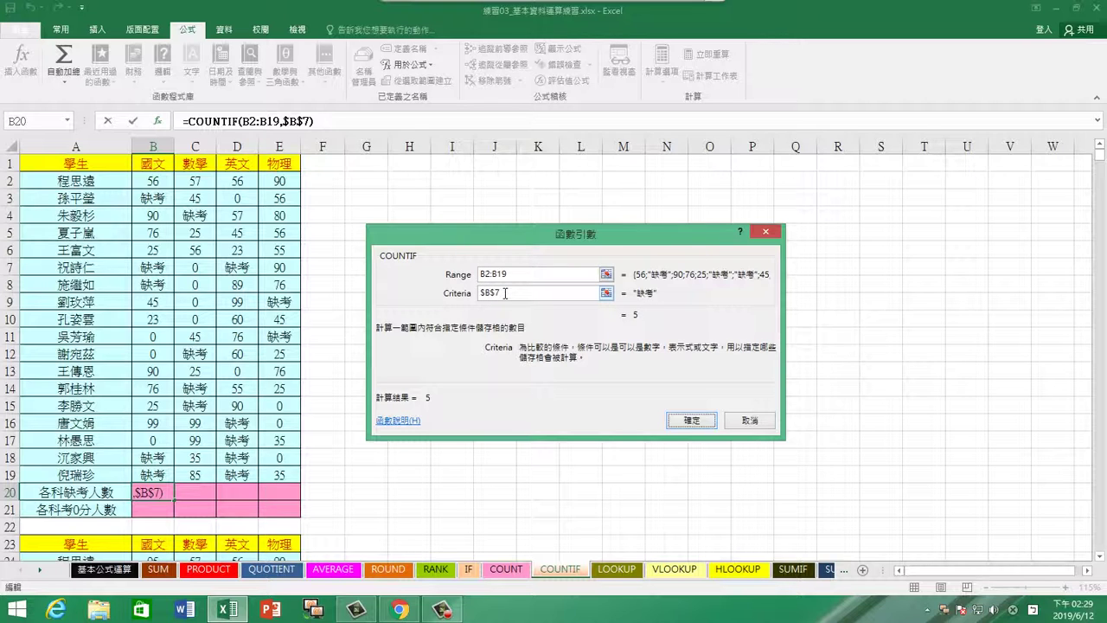
click(692, 420)
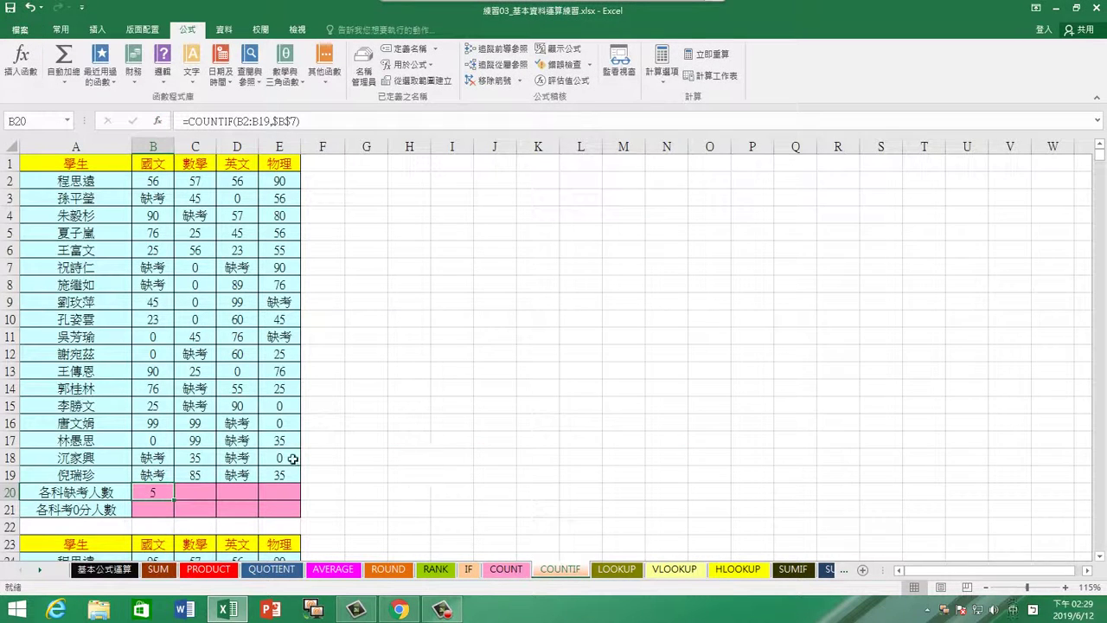
drag(174, 500, 296, 496)
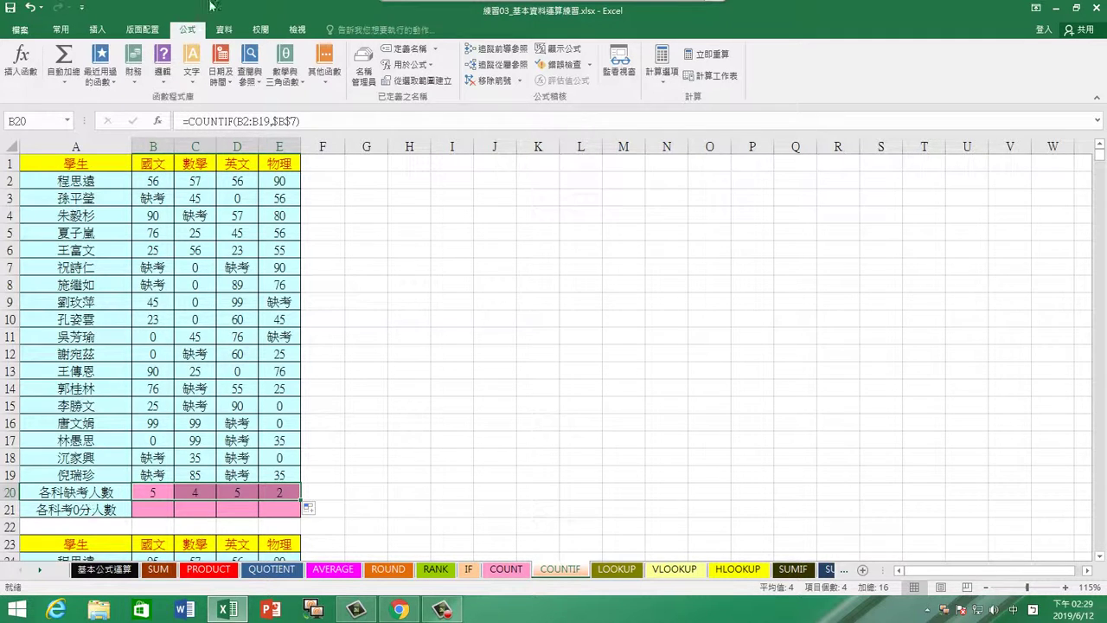
End the screen broadcast to the class.
click(677, 31)
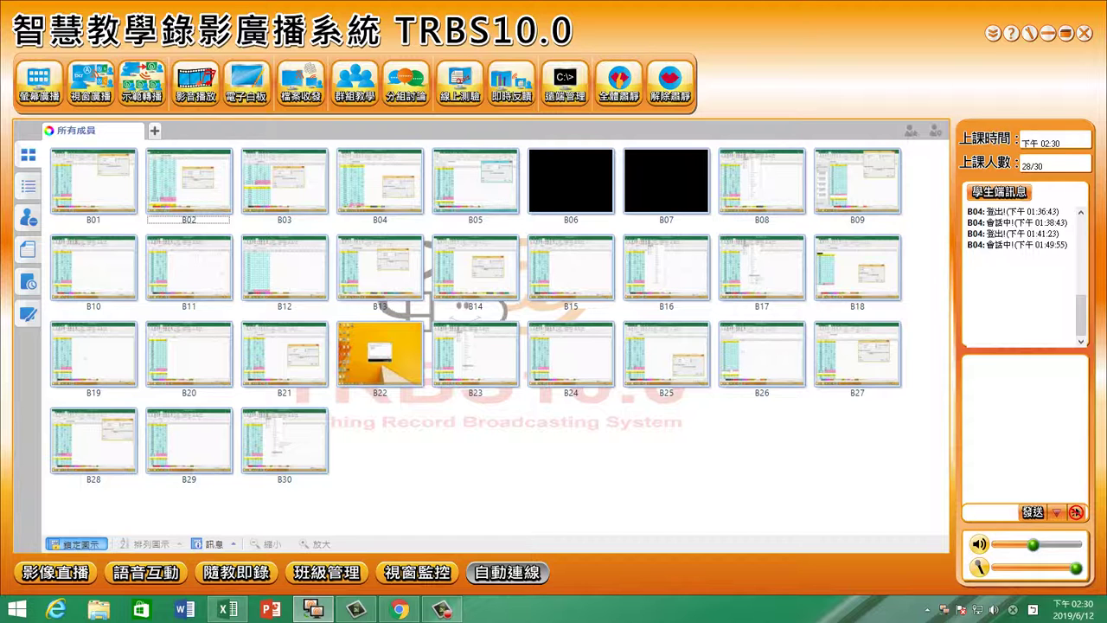
Start broadcasting the screen to the class again.
click(439, 610)
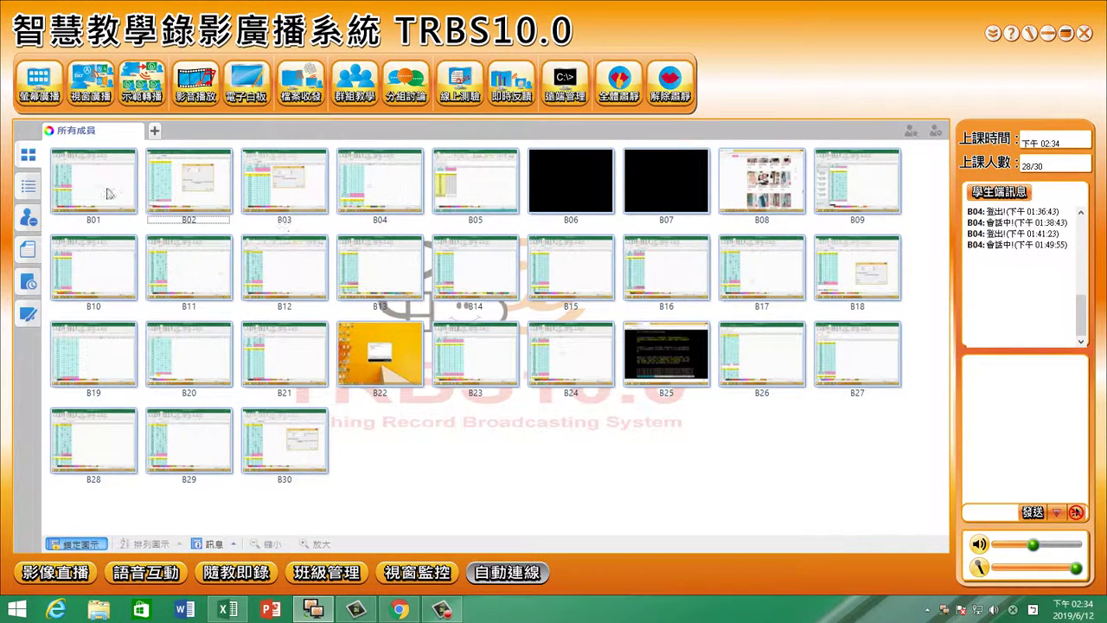
click(39, 97)
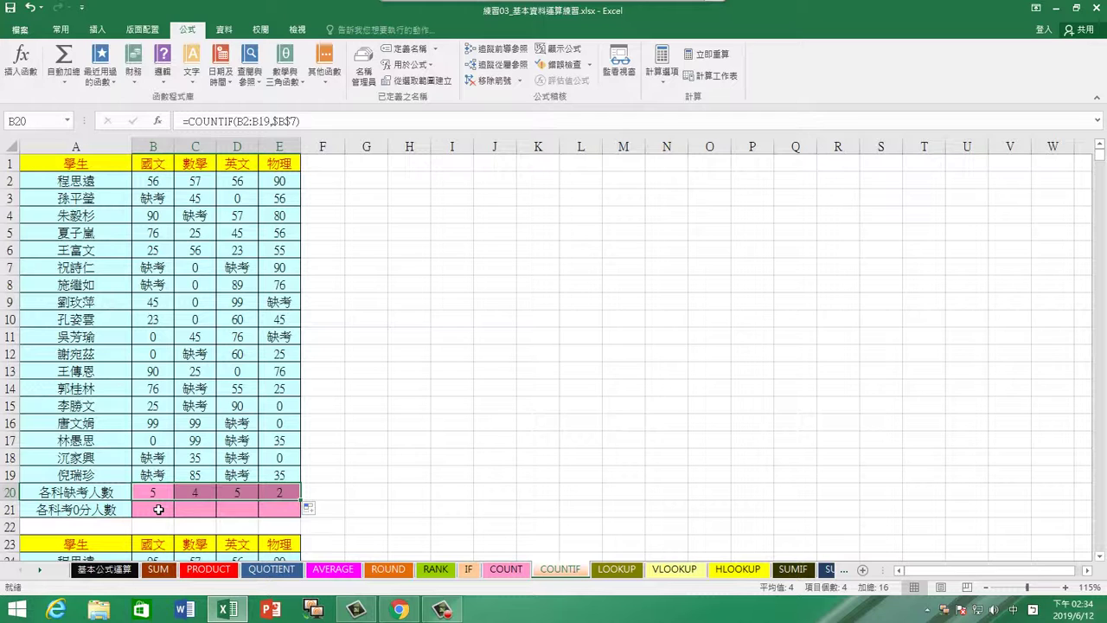
Insert a COUNTIF function in B21 for the zero-score count with the range B2:B19.
click(158, 509)
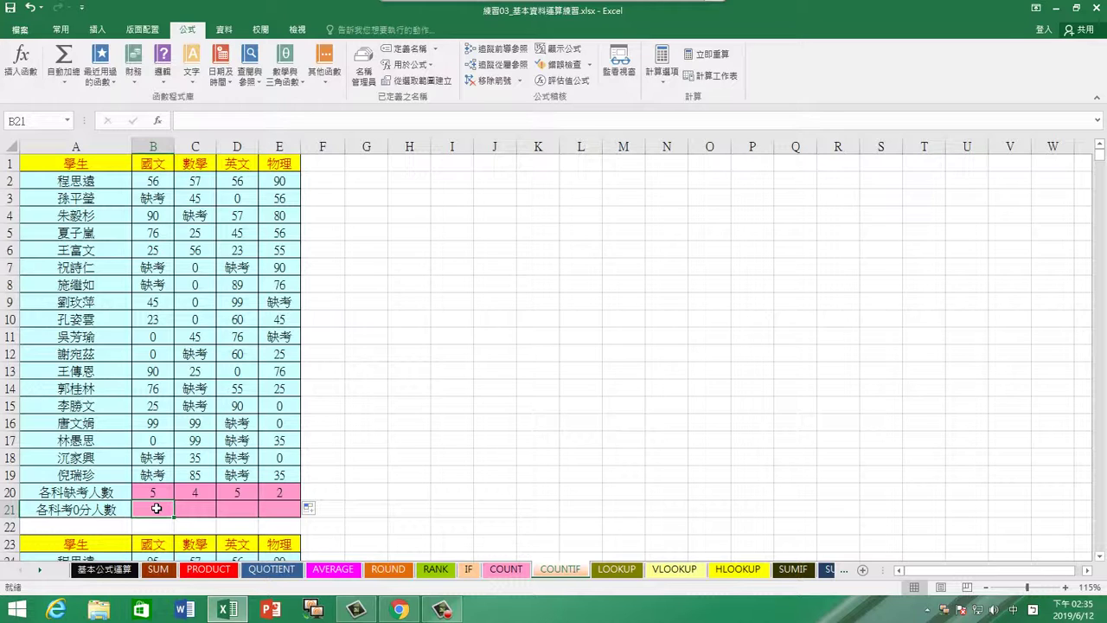
scroll(157, 509, down, 2)
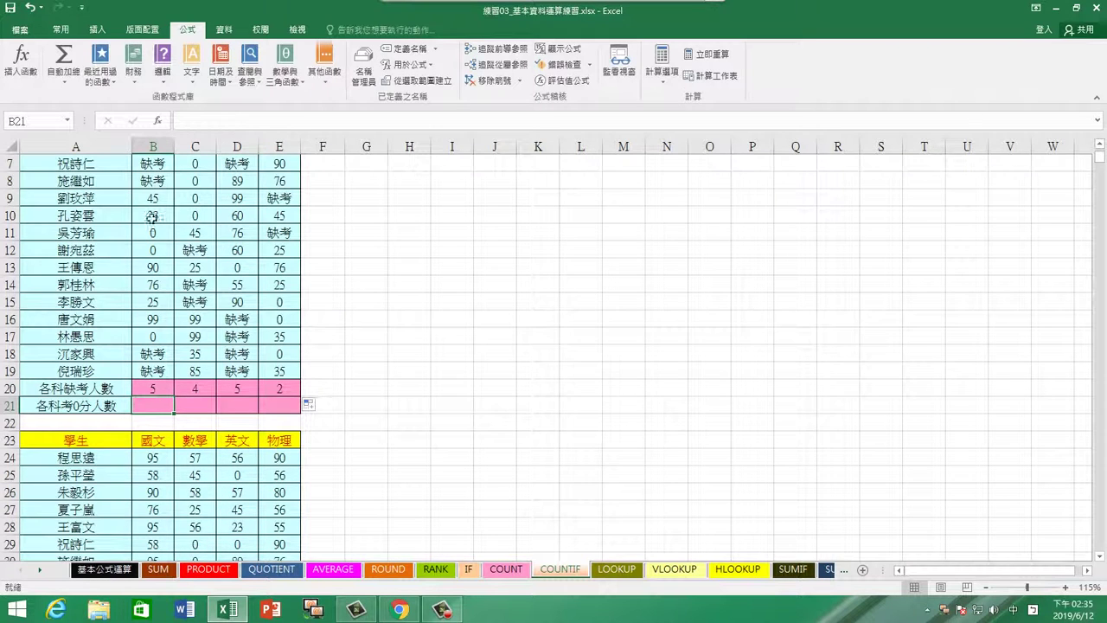
click(111, 84)
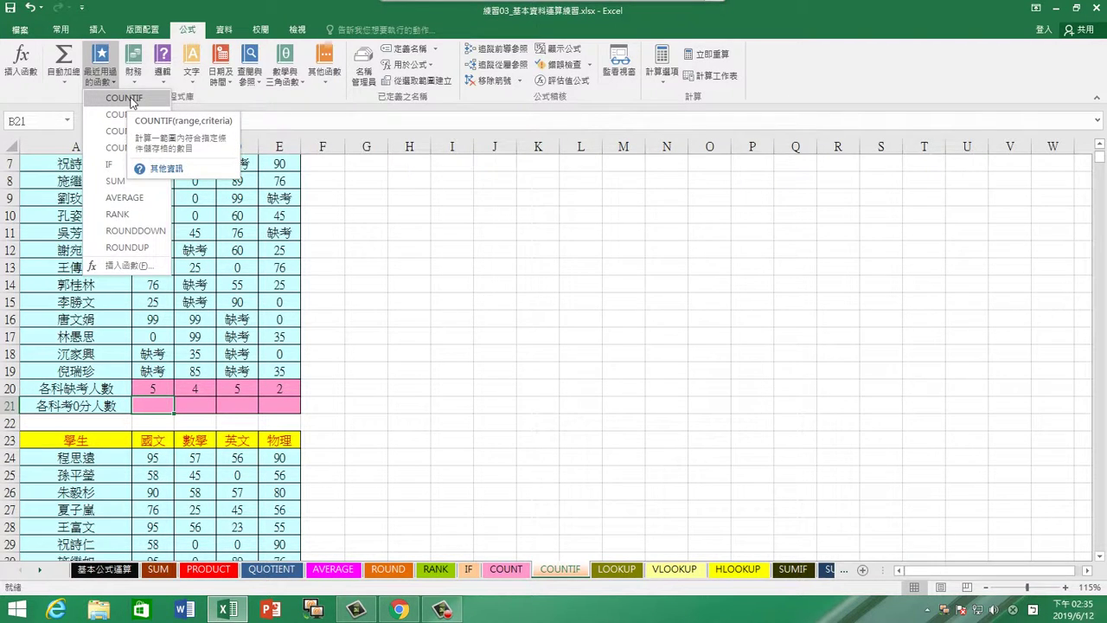
click(132, 100)
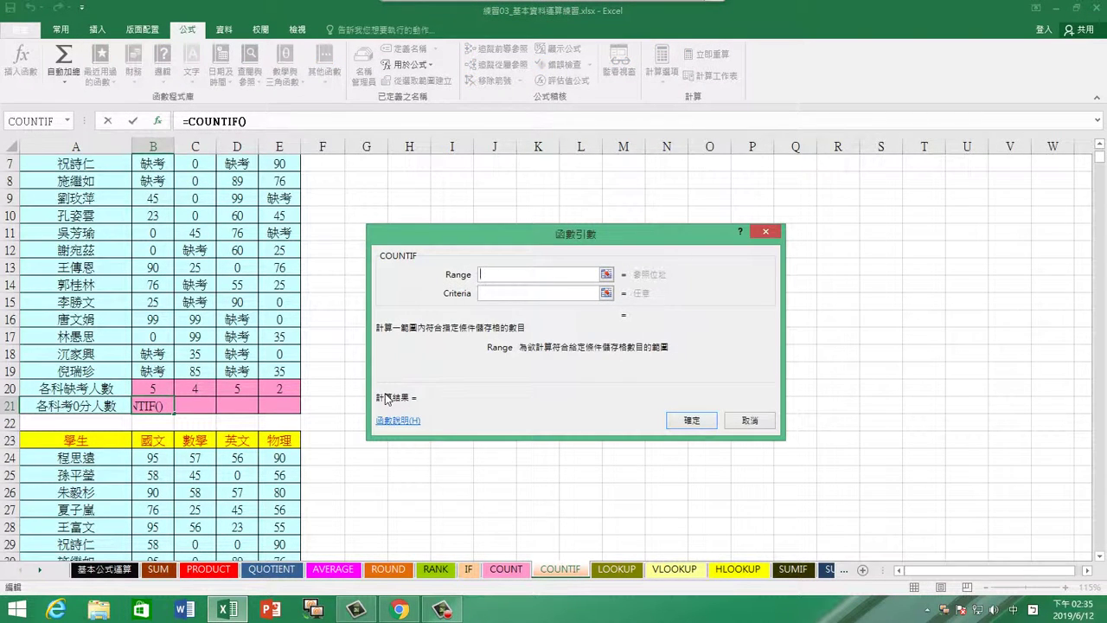
scroll(221, 411, up, 2)
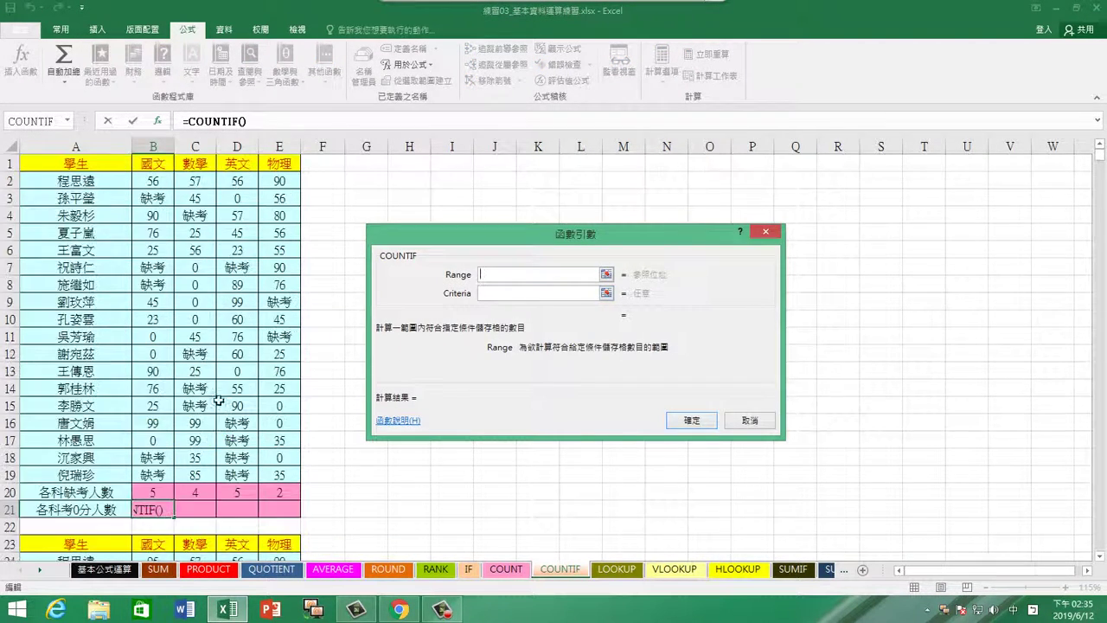
drag(153, 184, 161, 478)
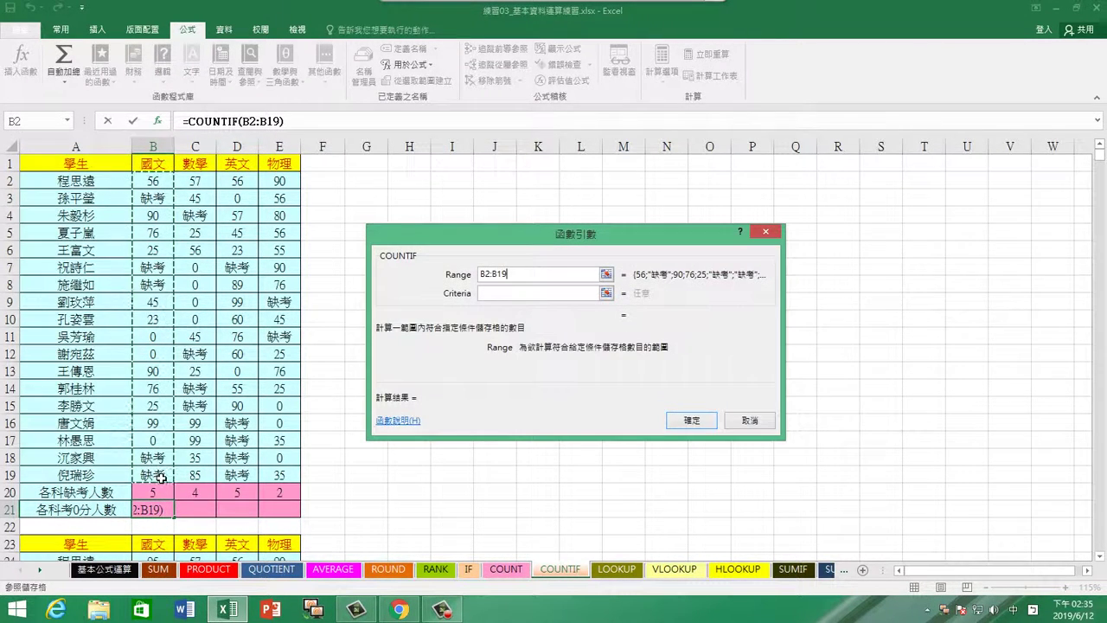
Try 0 and then the absolute reference $B$17 as the COUNTIF criteria.
click(511, 294)
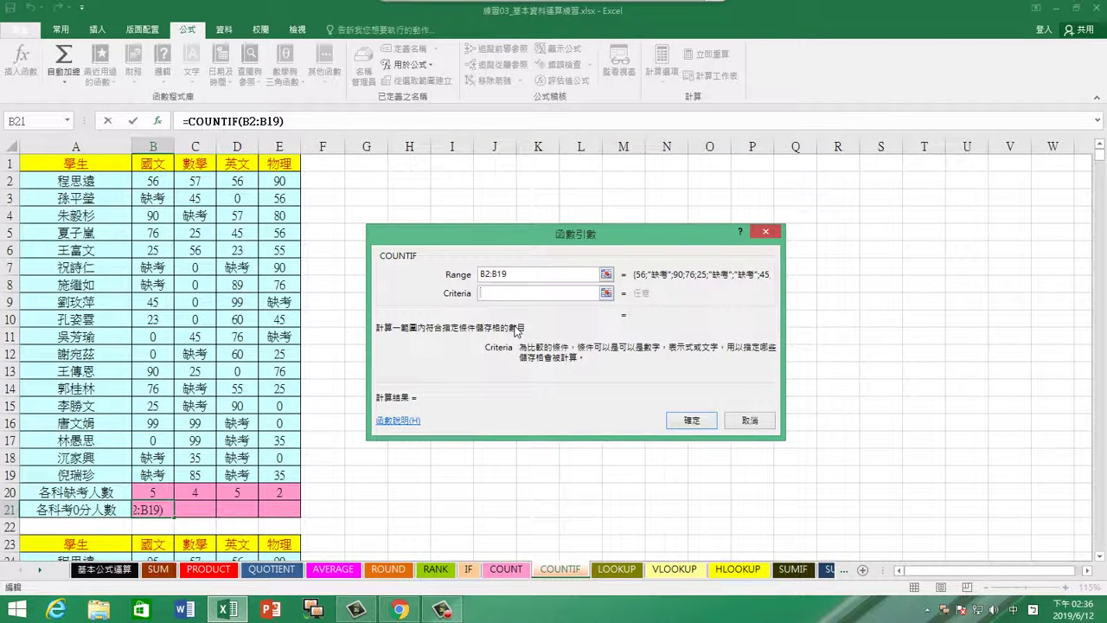
text(0)
key(BackSpace)
click(156, 442)
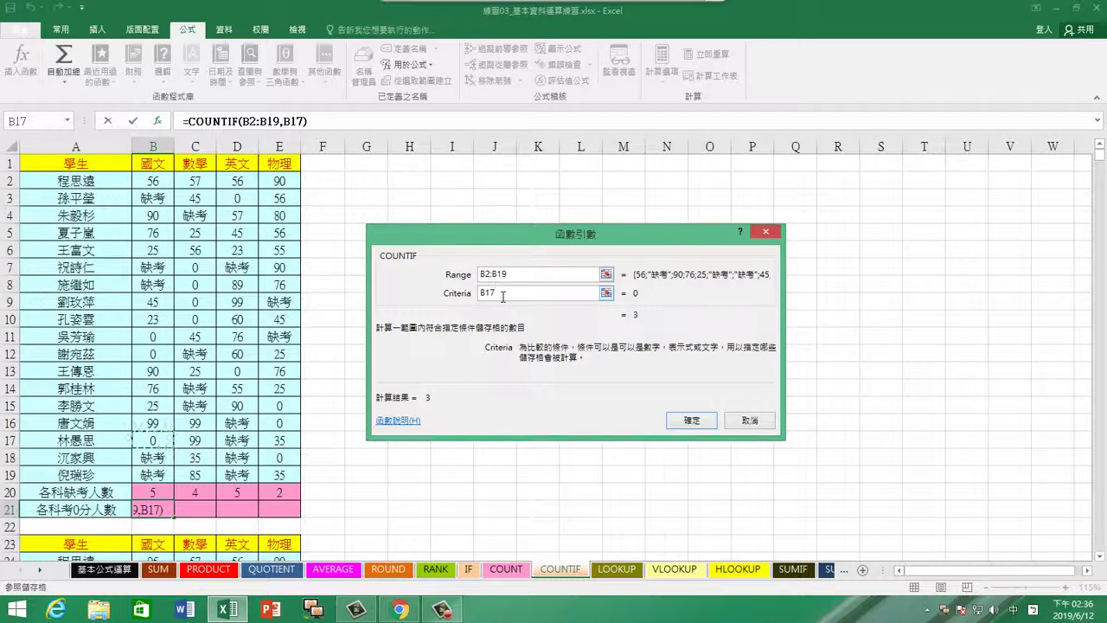
key(F4)
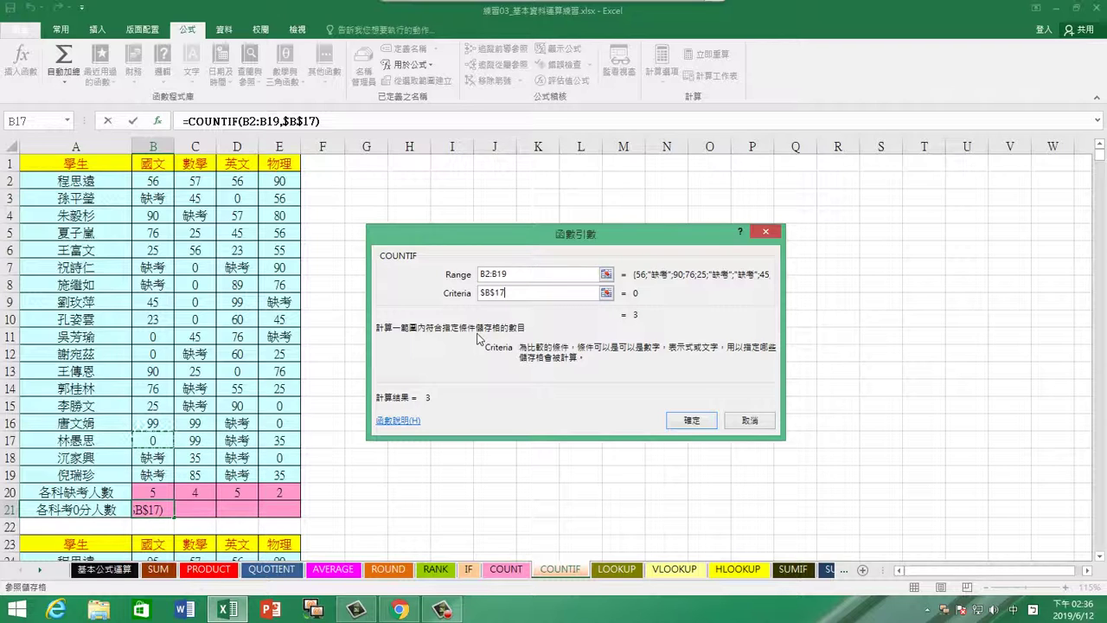
Replace the COUNTIF criteria reference with the number 0 and confirm the B21 function.
key(BackSpace)
key(BackSpace)
key(BackSpace)
key(BackSpace)
key(BackSpace)
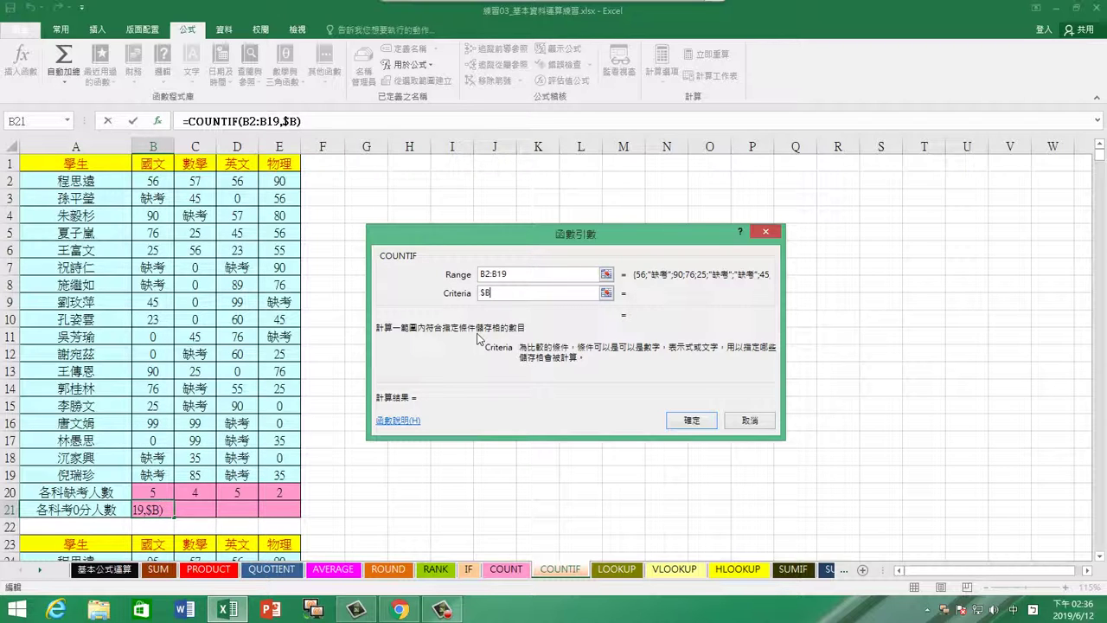
text(0)
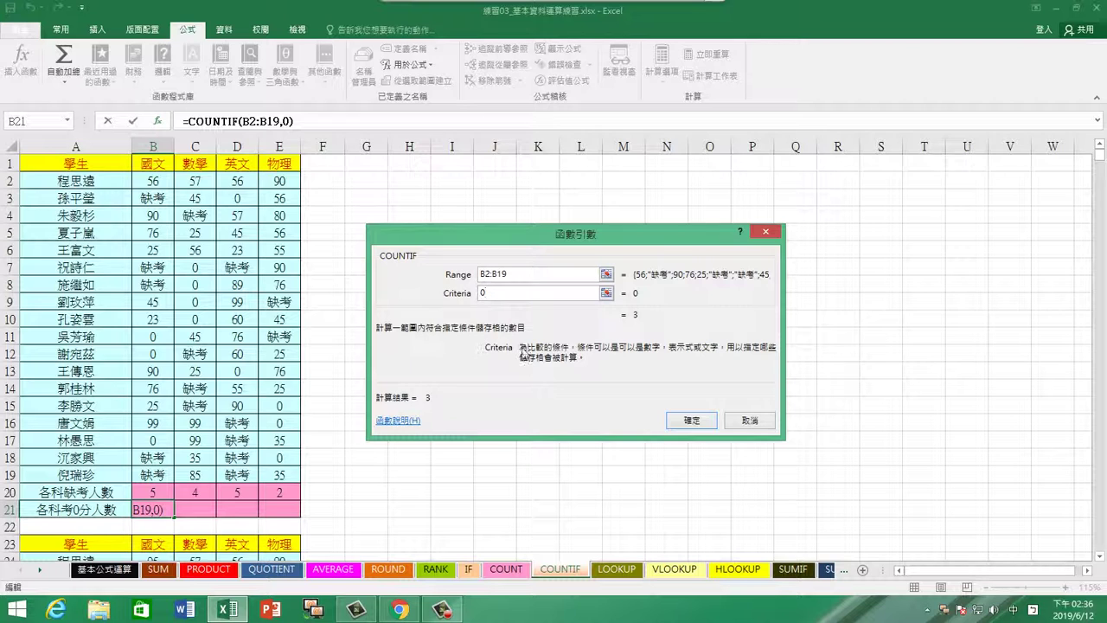
click(676, 421)
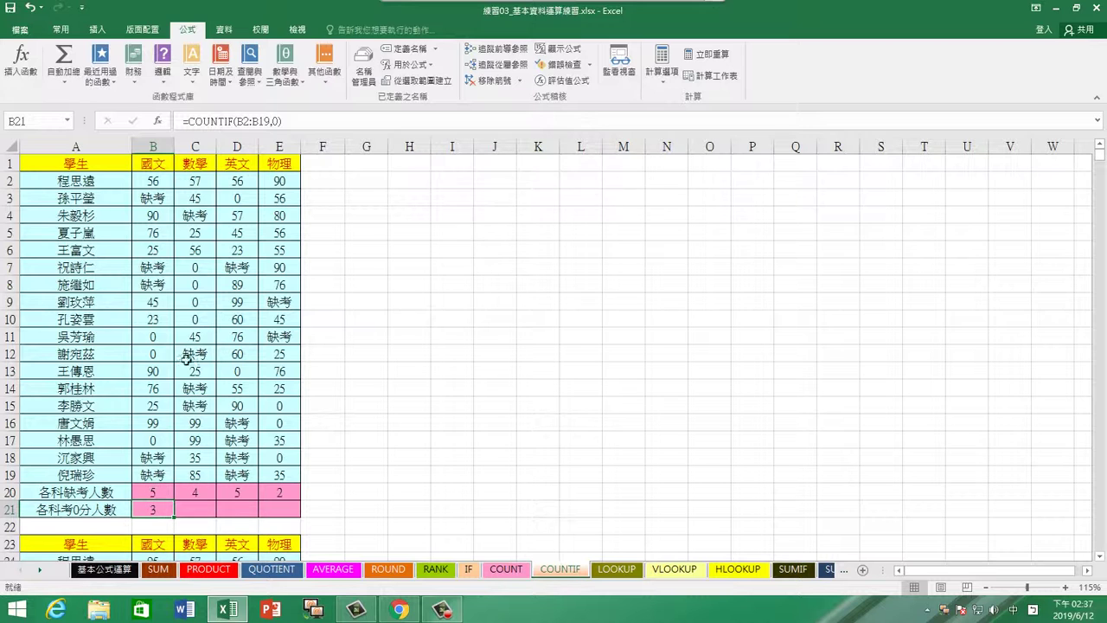
Append +B20 to the COUNTIF formula in B21 to add the absent students.
click(296, 120)
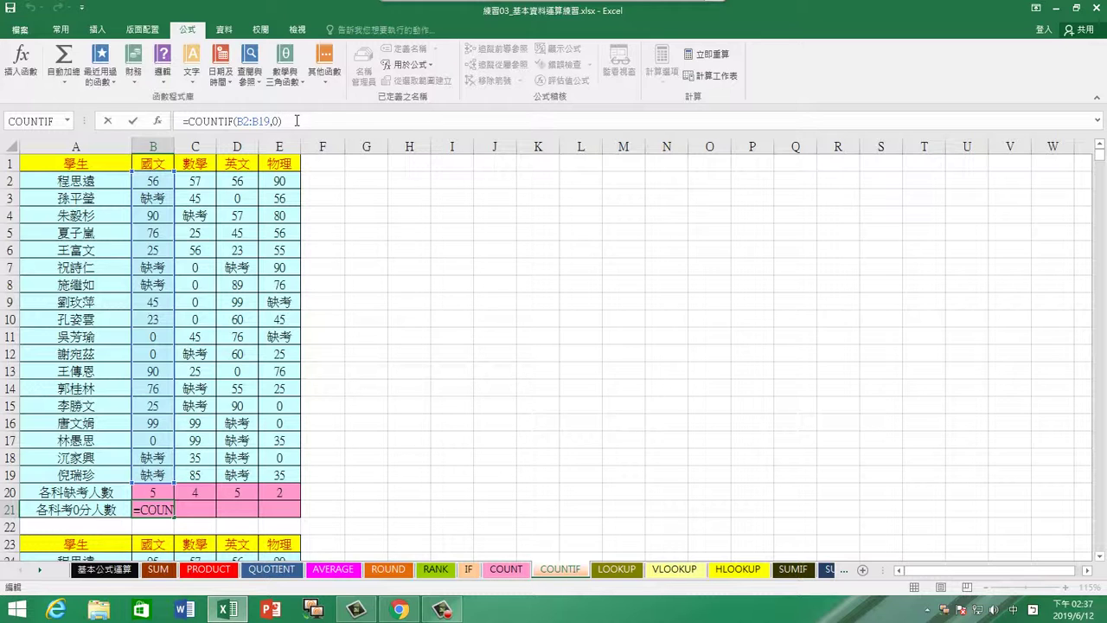
text(+)
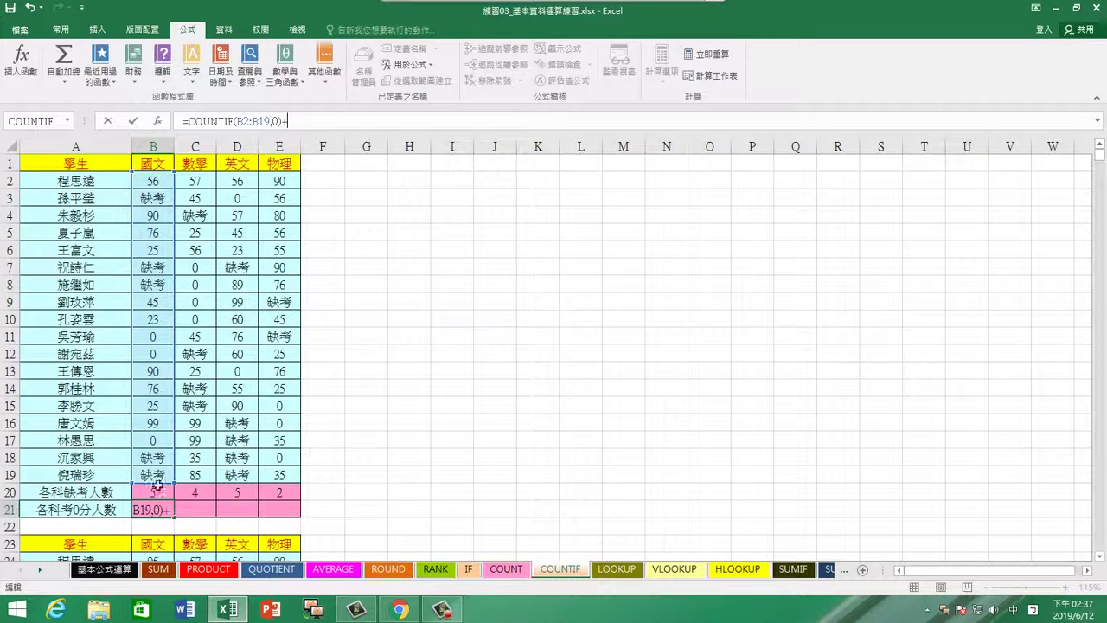
click(153, 489)
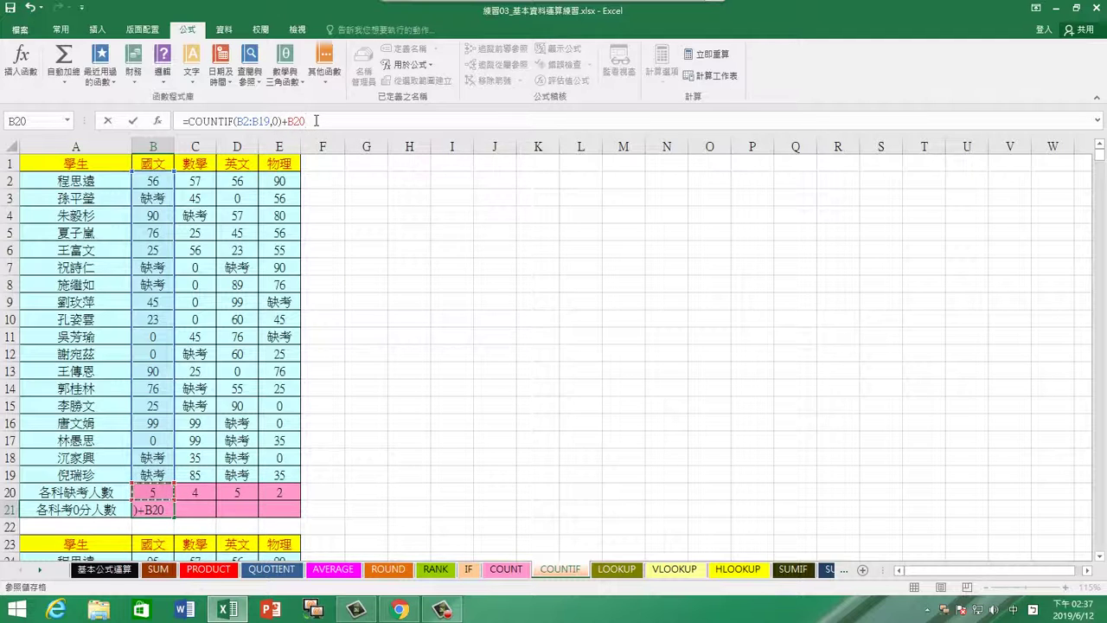
key(Return)
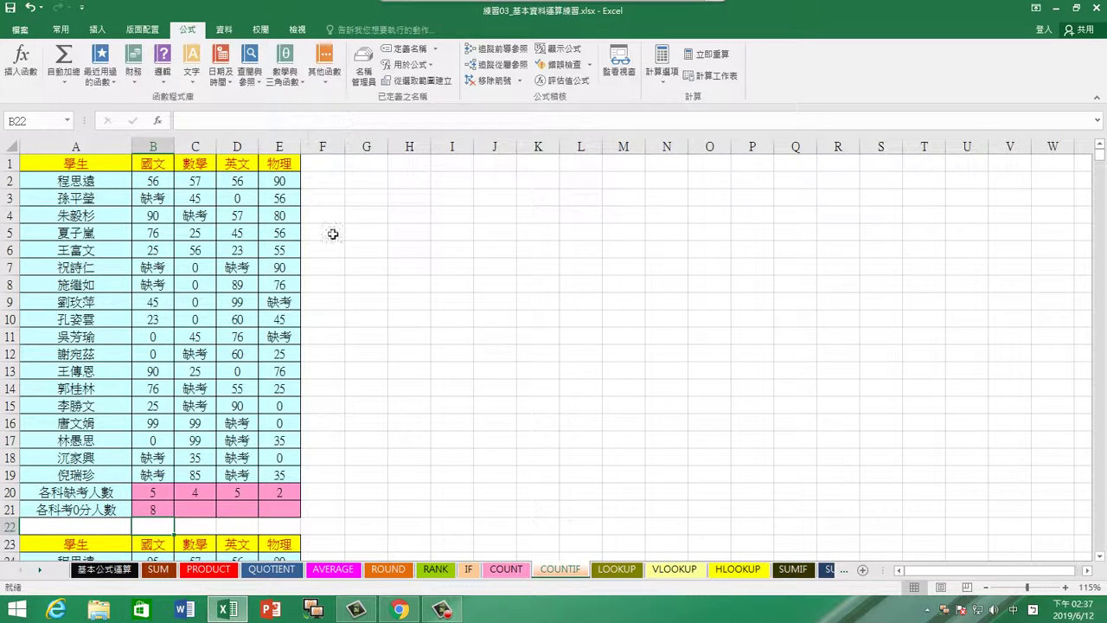
Remove the +B20 term from the formula in B21, leaving only the COUNTIF function.
click(154, 510)
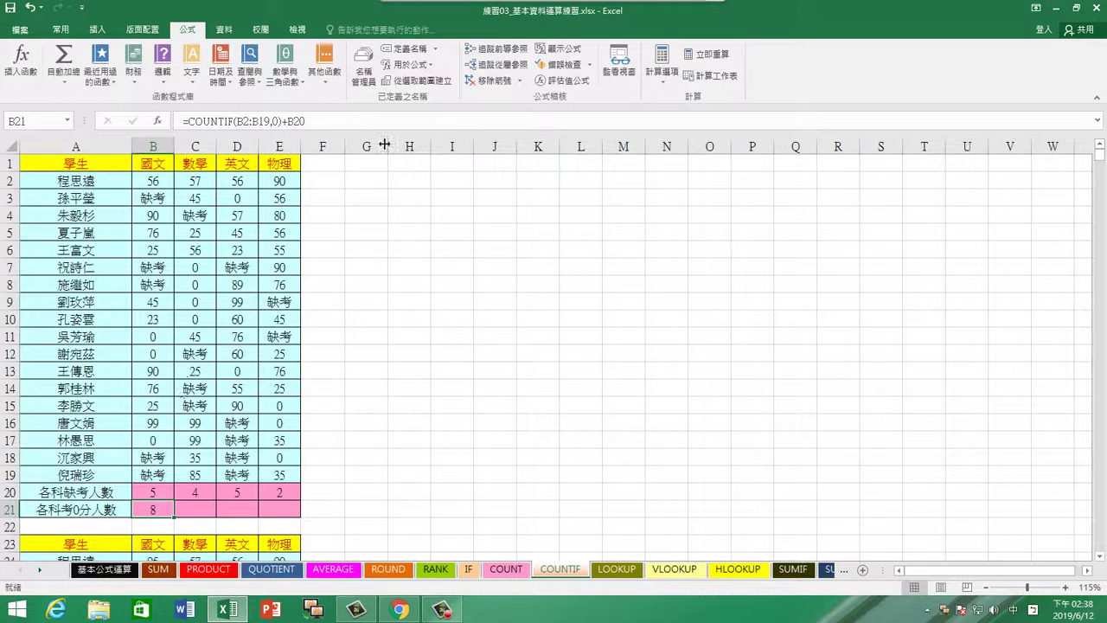
click(326, 121)
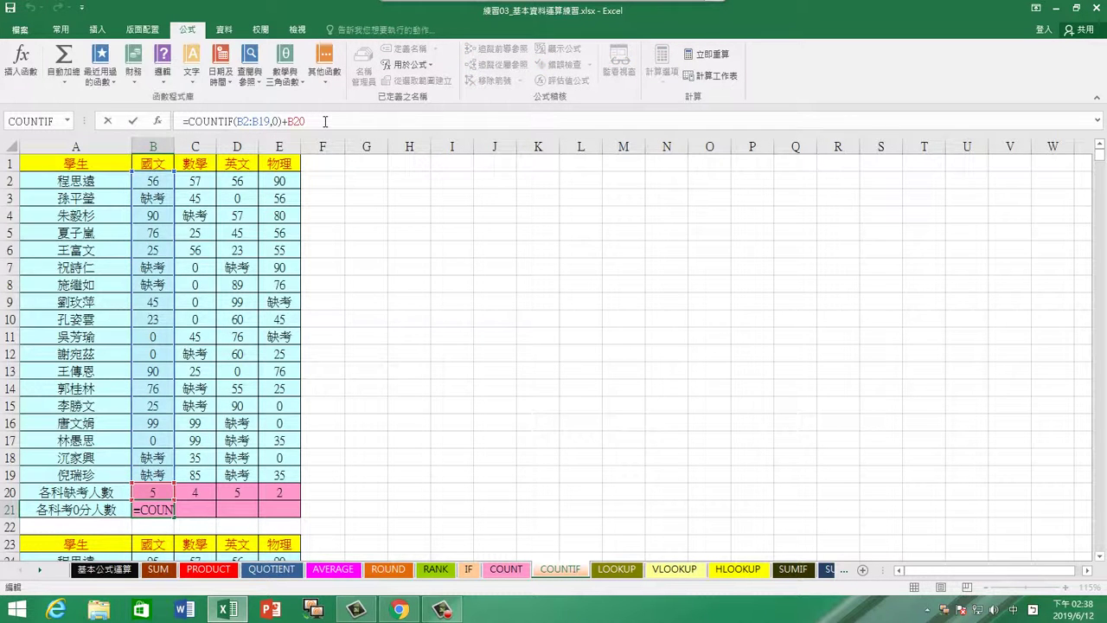
key(BackSpace)
key(BackSpace)
key(BackSpace)
key(BackSpace)
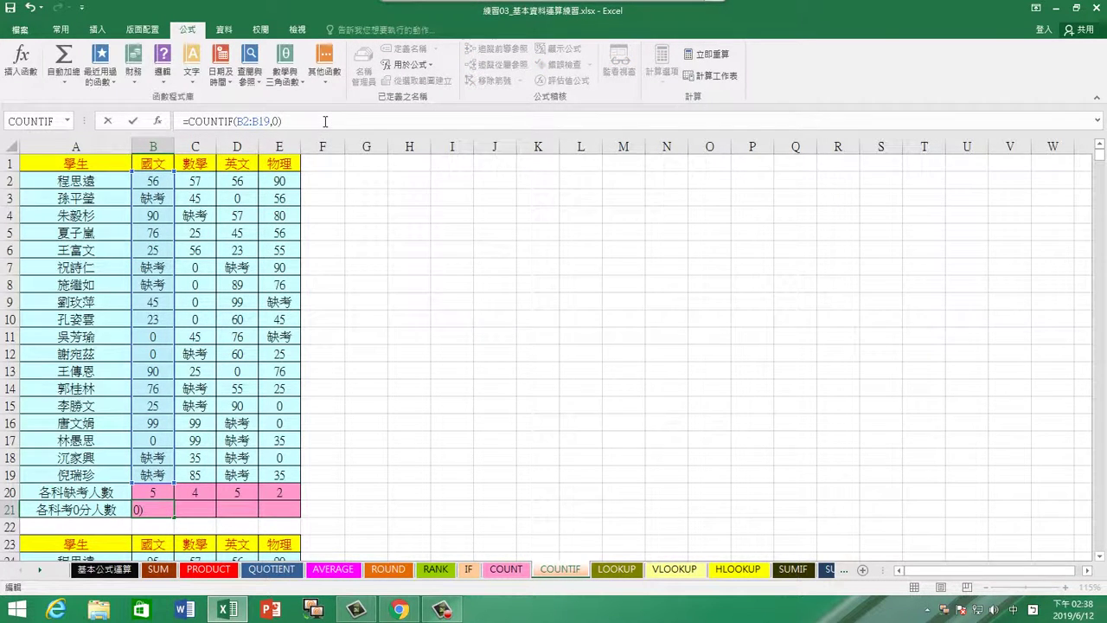
click(314, 509)
click(156, 510)
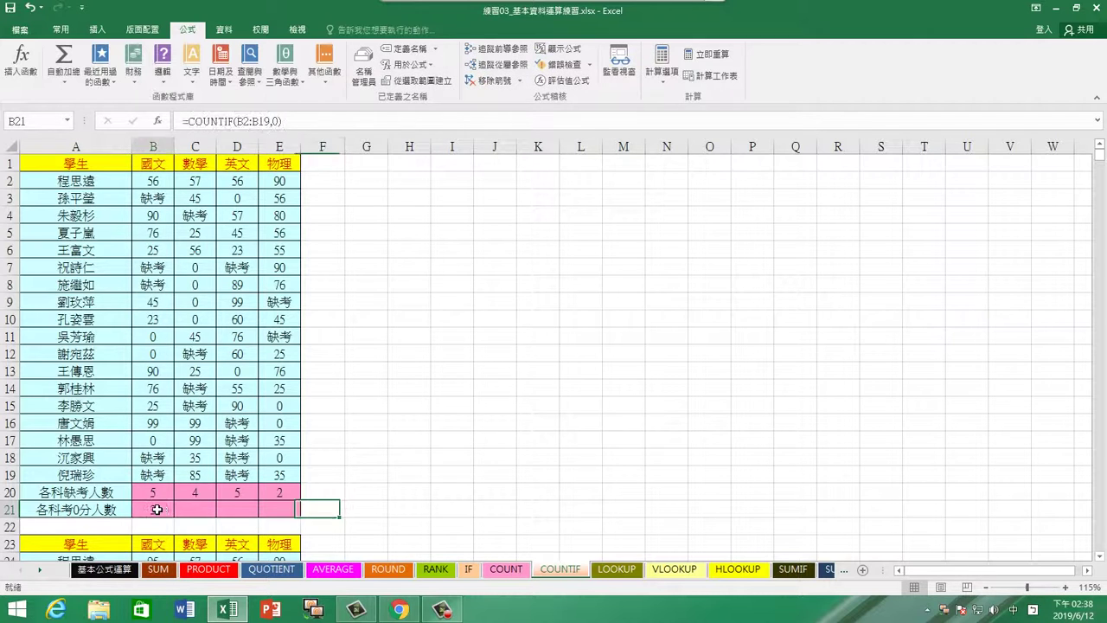
Delete row 20 with the 各科缺考人數 counts from the sheet.
click(7, 492)
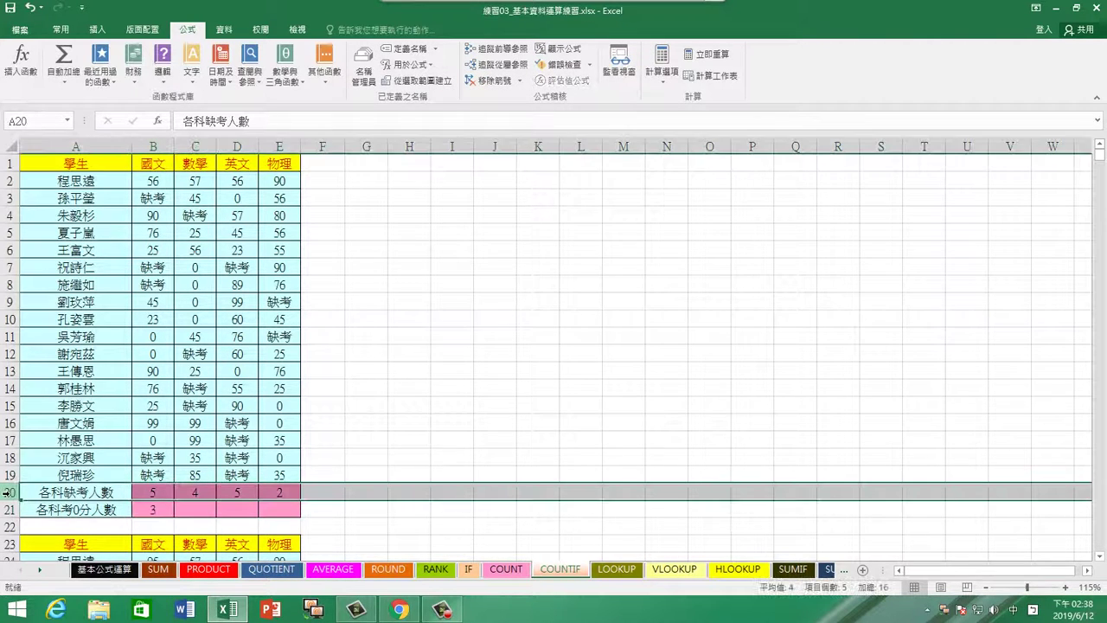
right_click(8, 492)
click(43, 400)
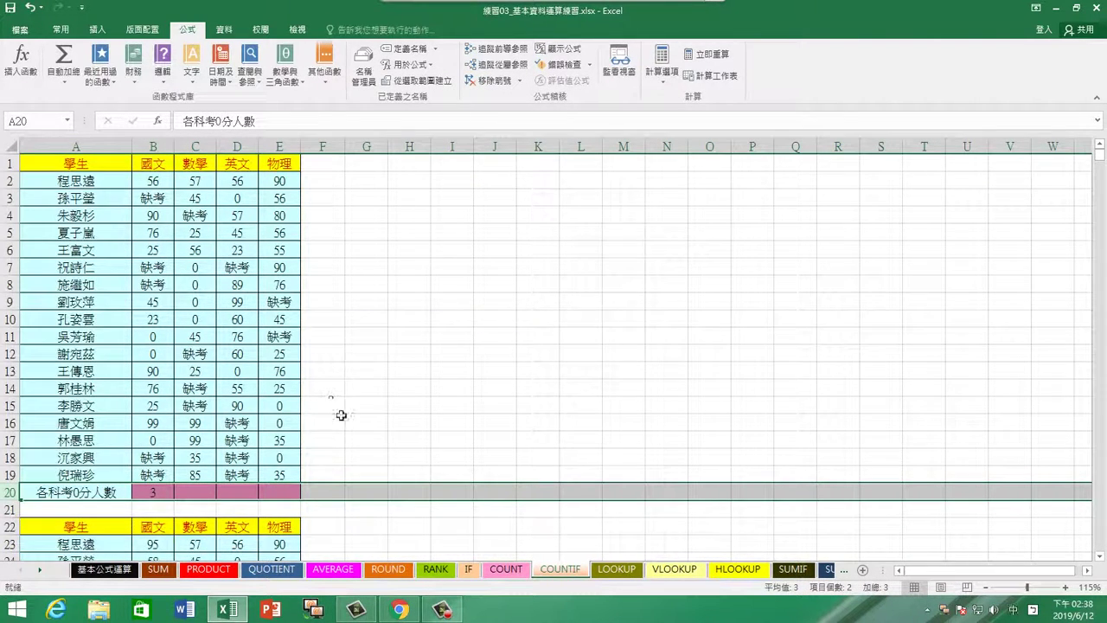
Append a second COUNTIF function with the range B2:B19 to the B20 formula, joined with a plus sign.
click(160, 493)
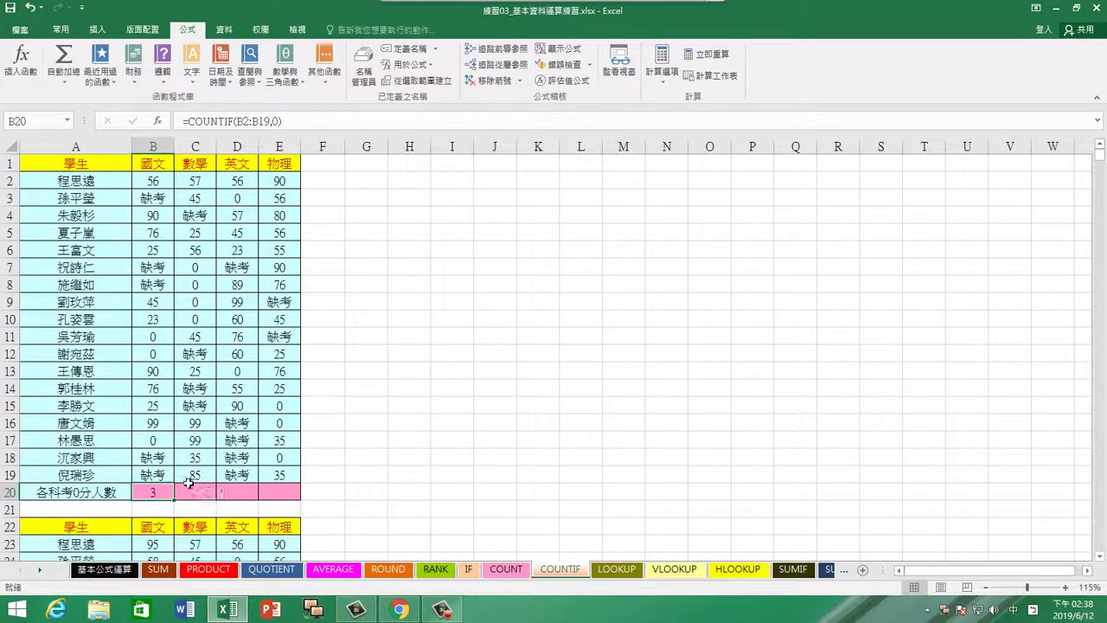
click(272, 121)
text(,0)
click(308, 121)
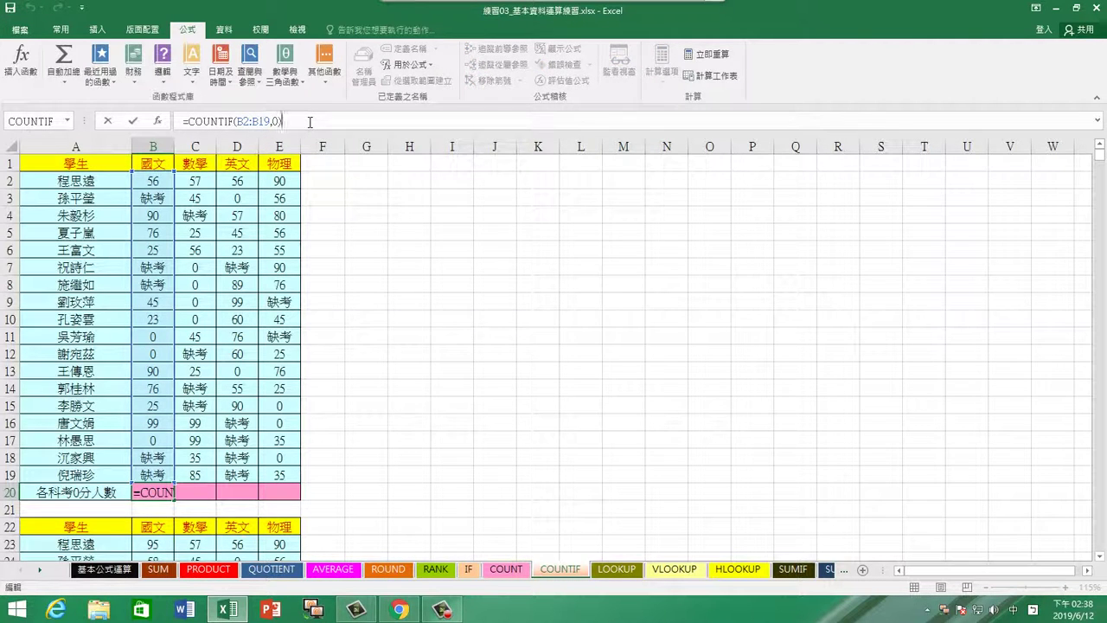
text(+)
click(107, 79)
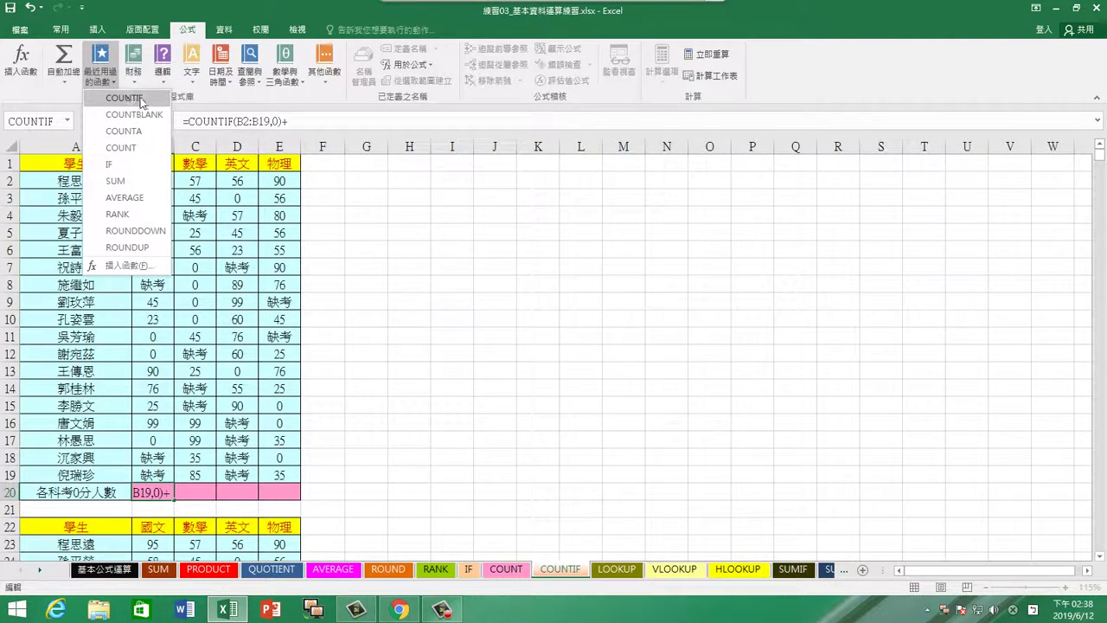
click(136, 100)
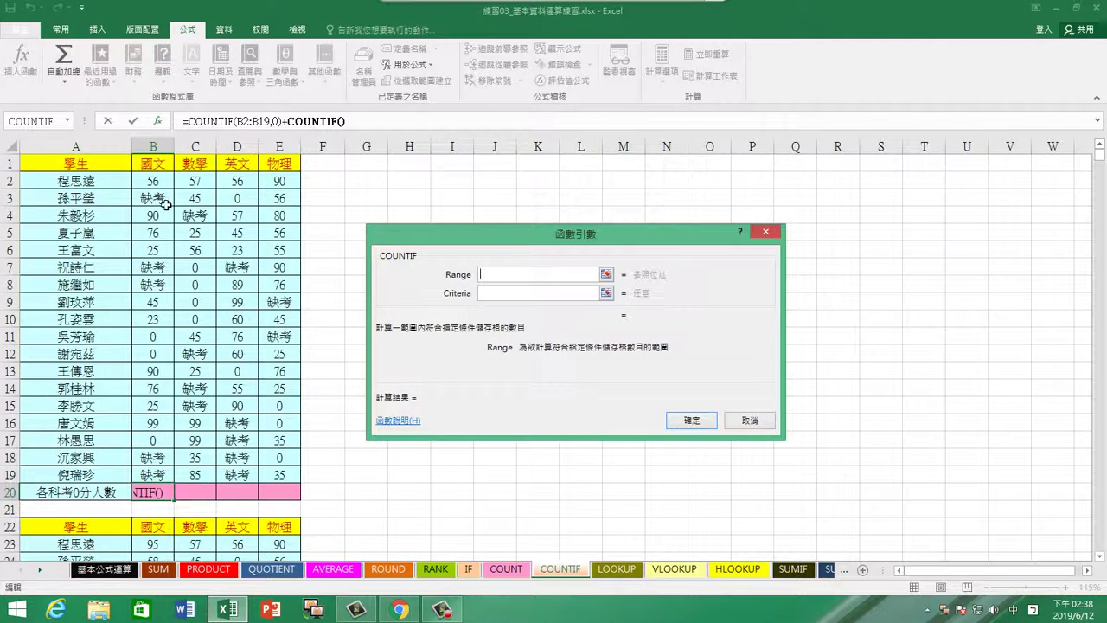
drag(153, 182, 153, 475)
Set the second COUNTIF's criteria to "缺考" and copy the B20 formula across to E20.
click(495, 295)
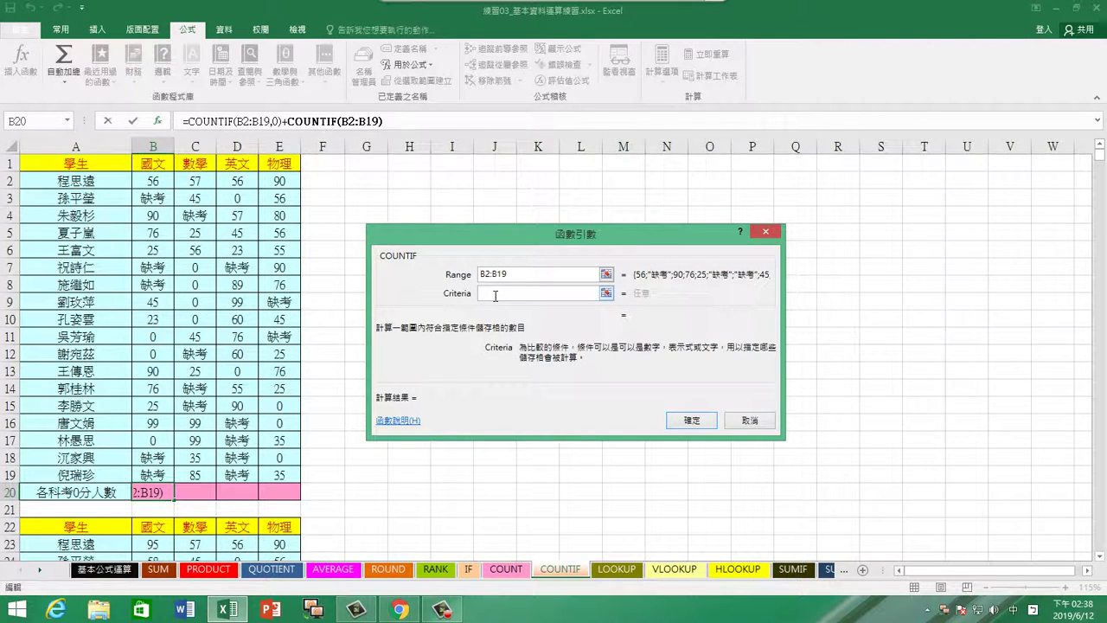
text(<缺ㄎㄠ)
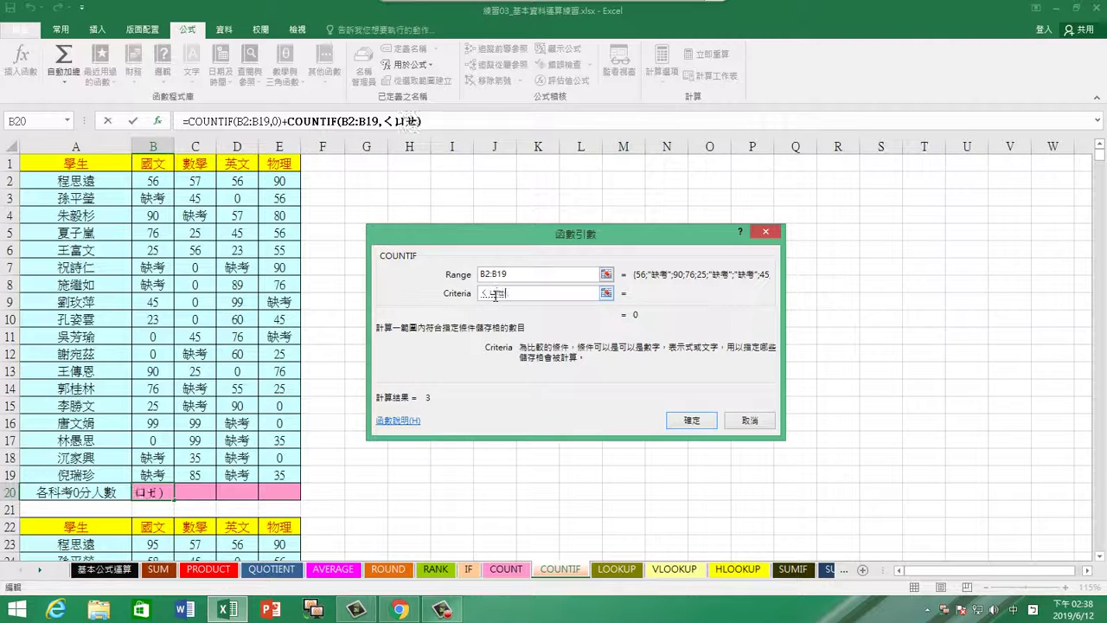
text(3)
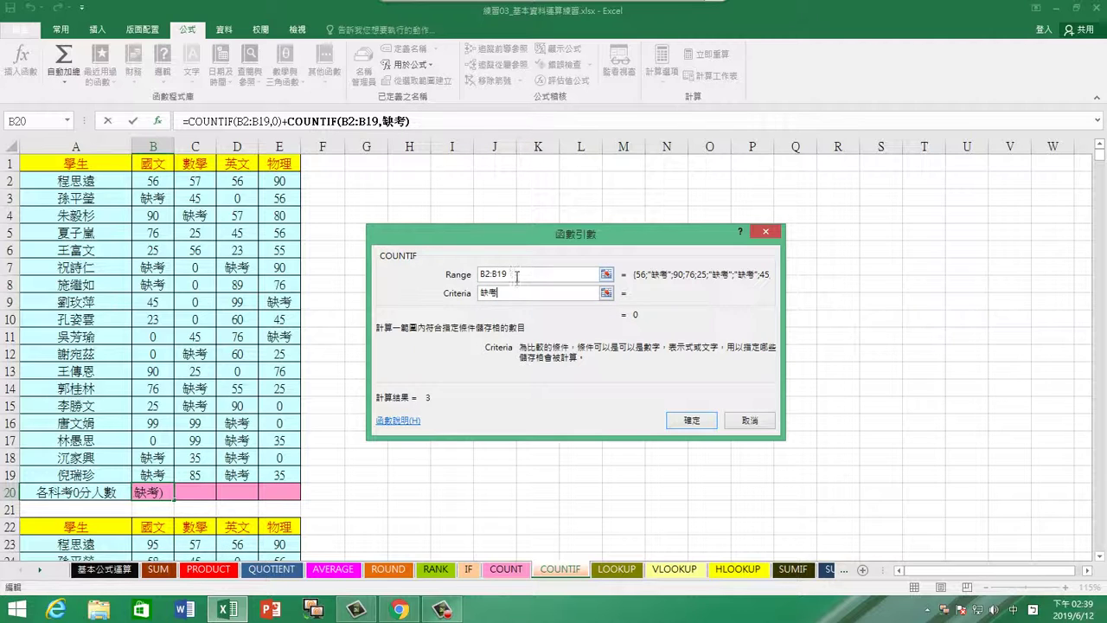
click(516, 275)
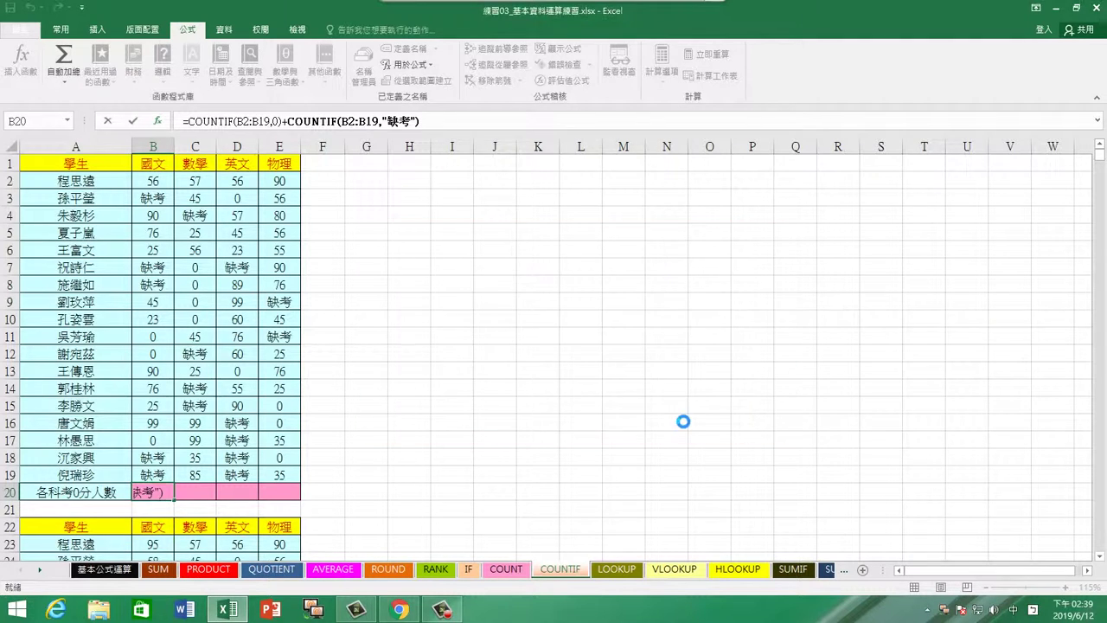
click(683, 421)
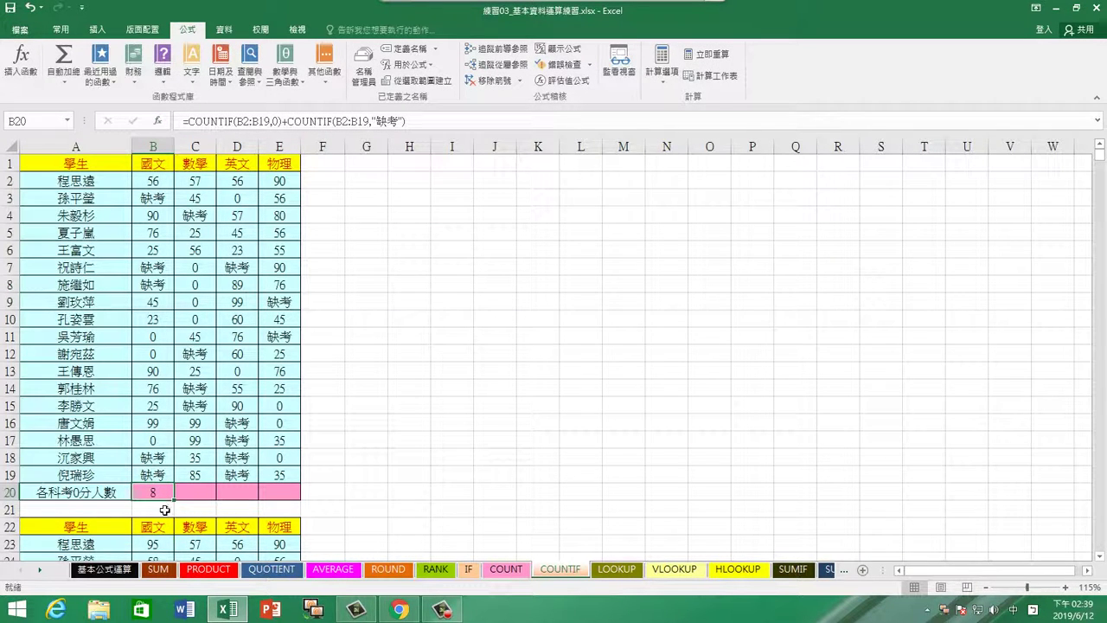
drag(174, 503, 295, 497)
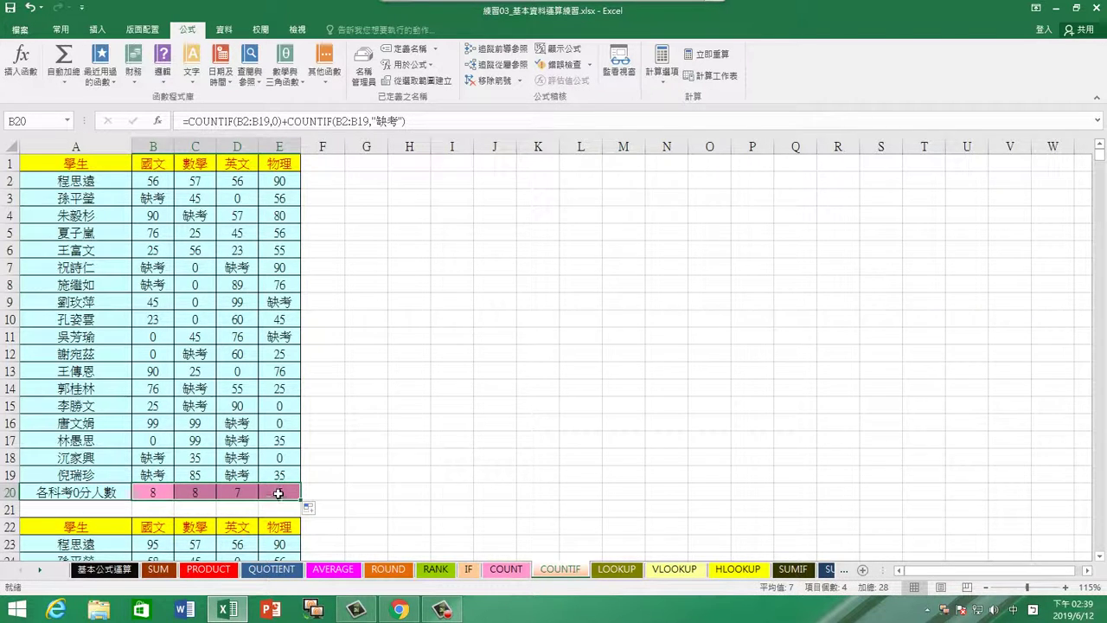
click(277, 492)
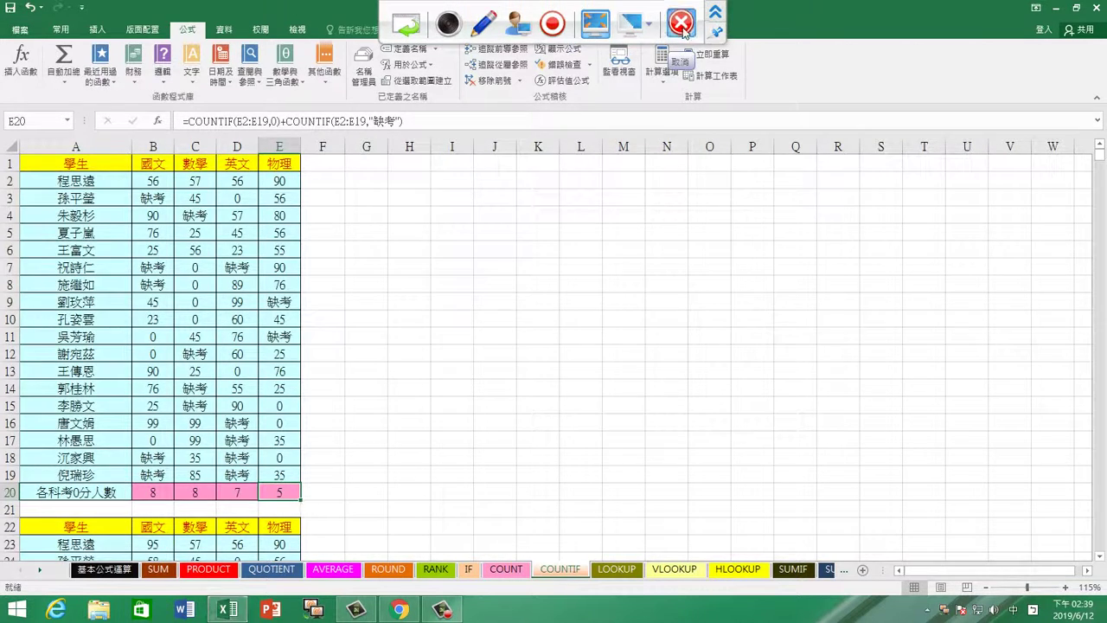
End the screen broadcast to the class and minimize the broadcasting system window.
click(682, 26)
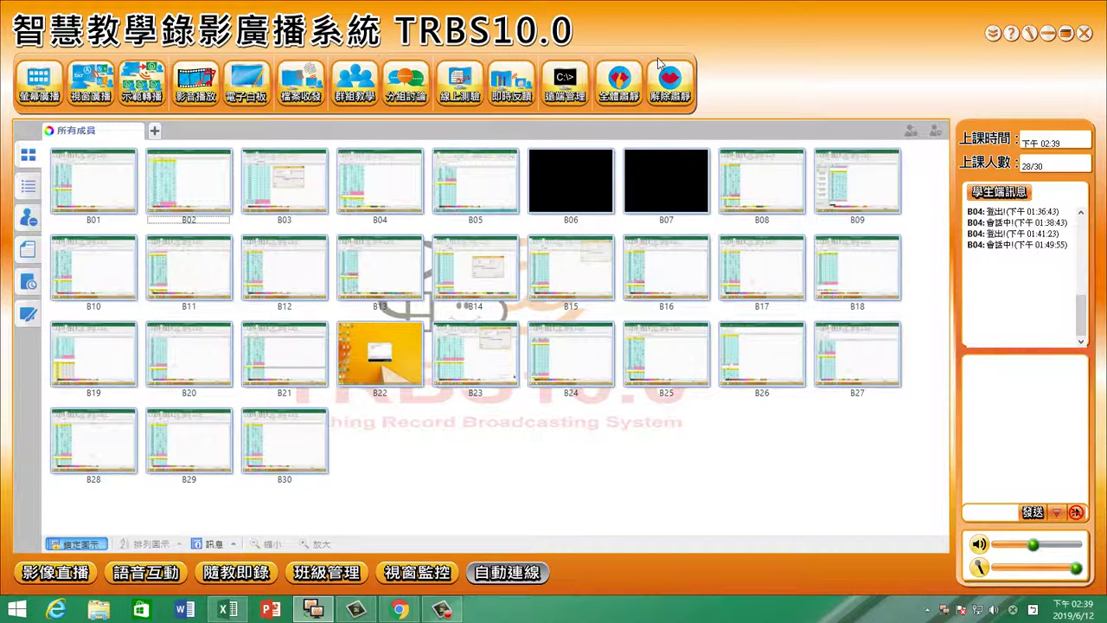
click(1048, 33)
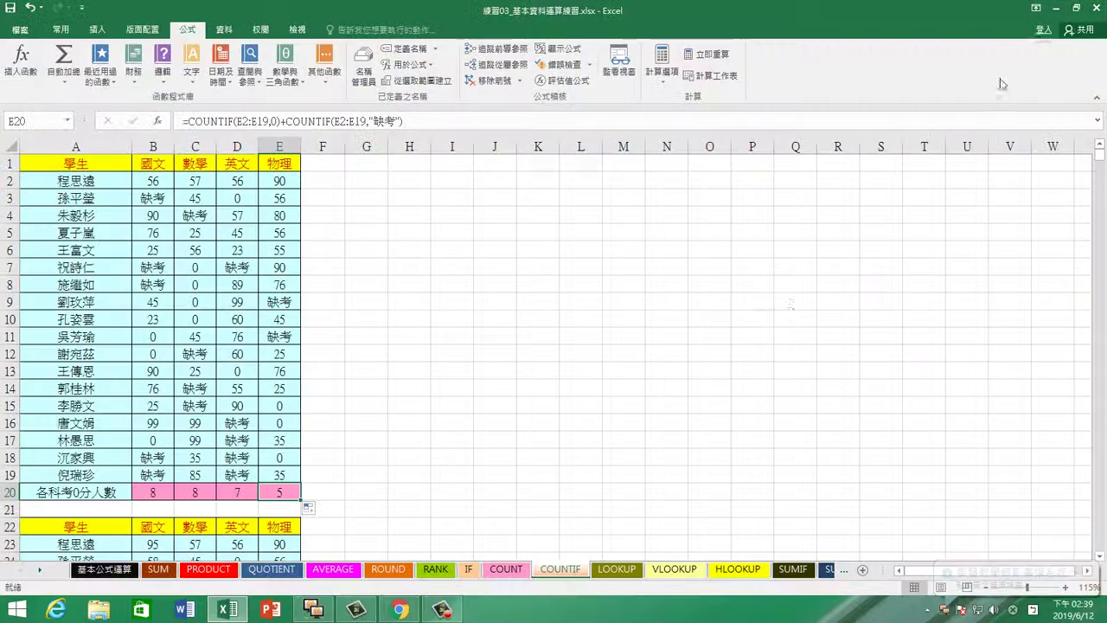
click(331, 492)
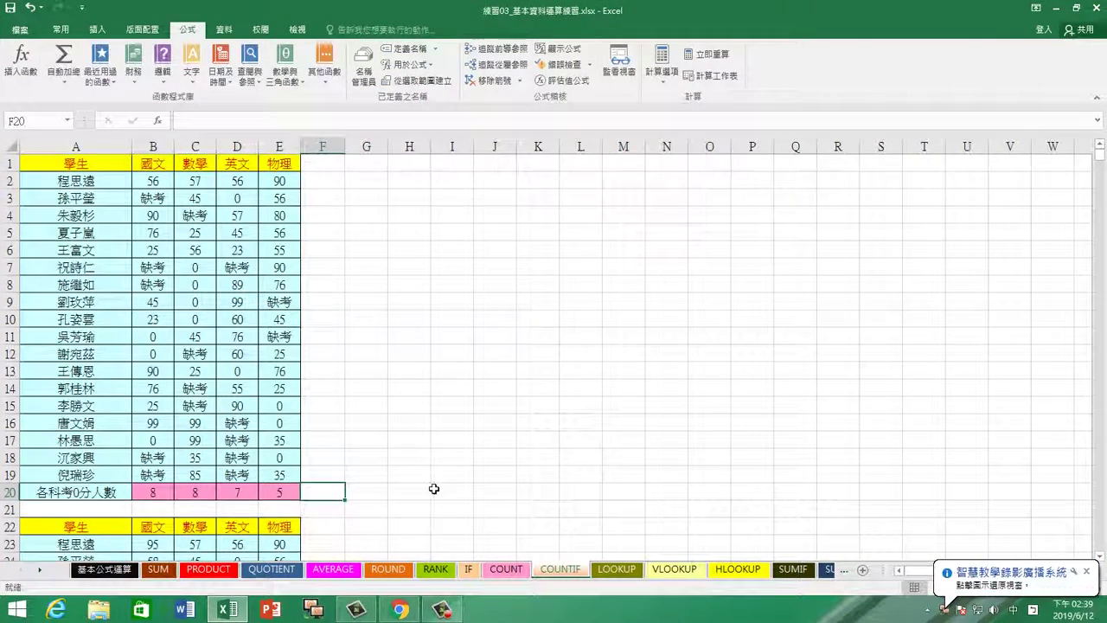
scroll(433, 484, down, 2)
click(447, 601)
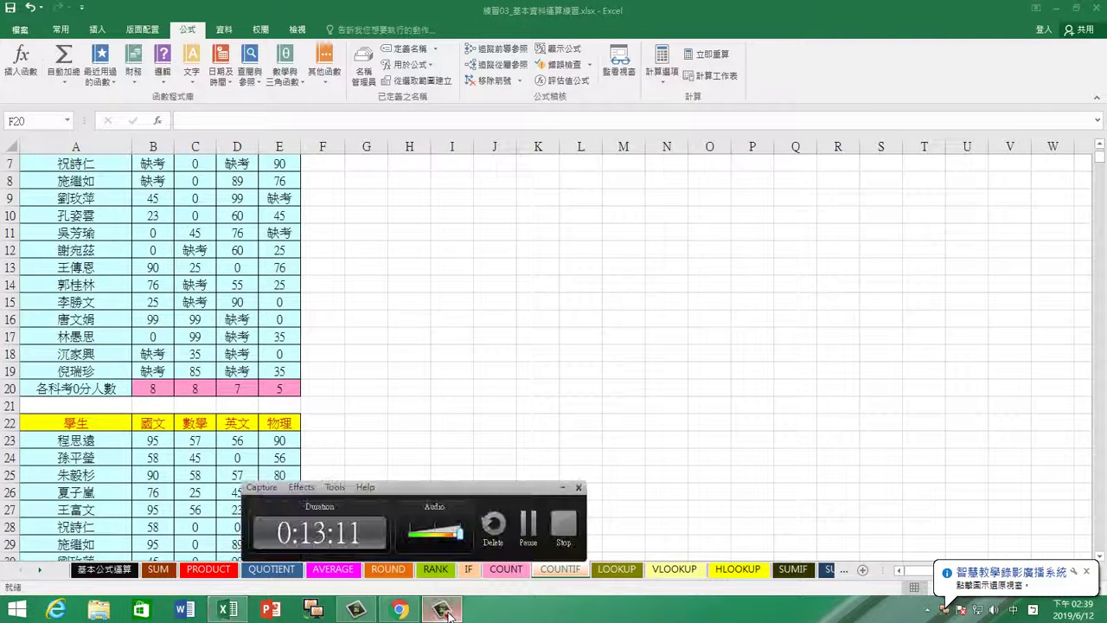